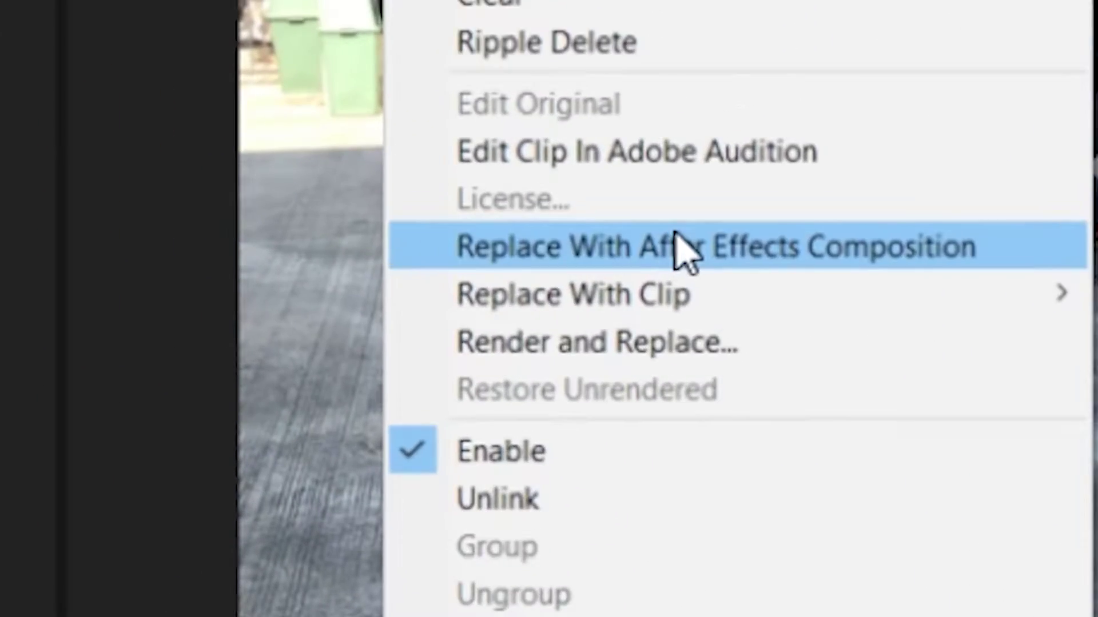
Step: Replace the Premiere Pro clip with an After Effects composition and save the new project as NuiFly_tutorial.aep
{"action": "left_click", "coordinate": [706, 200]}
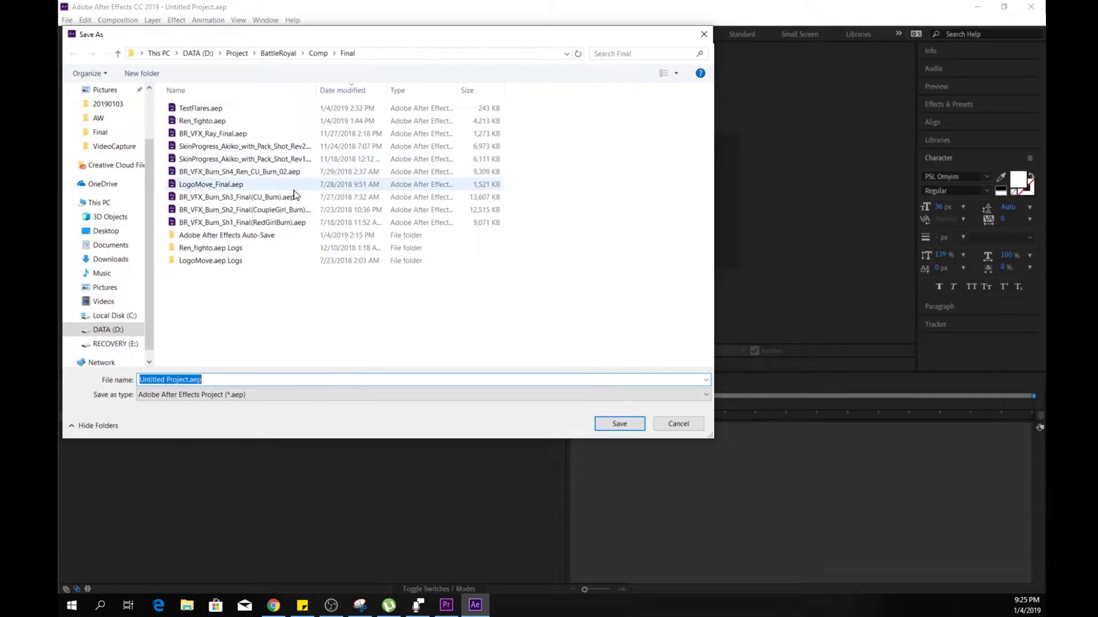
{"action": "key", "text": "Return"}
Step: Split the MPQS3455.MOV layer into three parts, cutting at about 5.2 s and 22 s
{"action": "left_click", "coordinate": [645, 430]}
{"action": "key", "text": "ctrl+shift+d"}
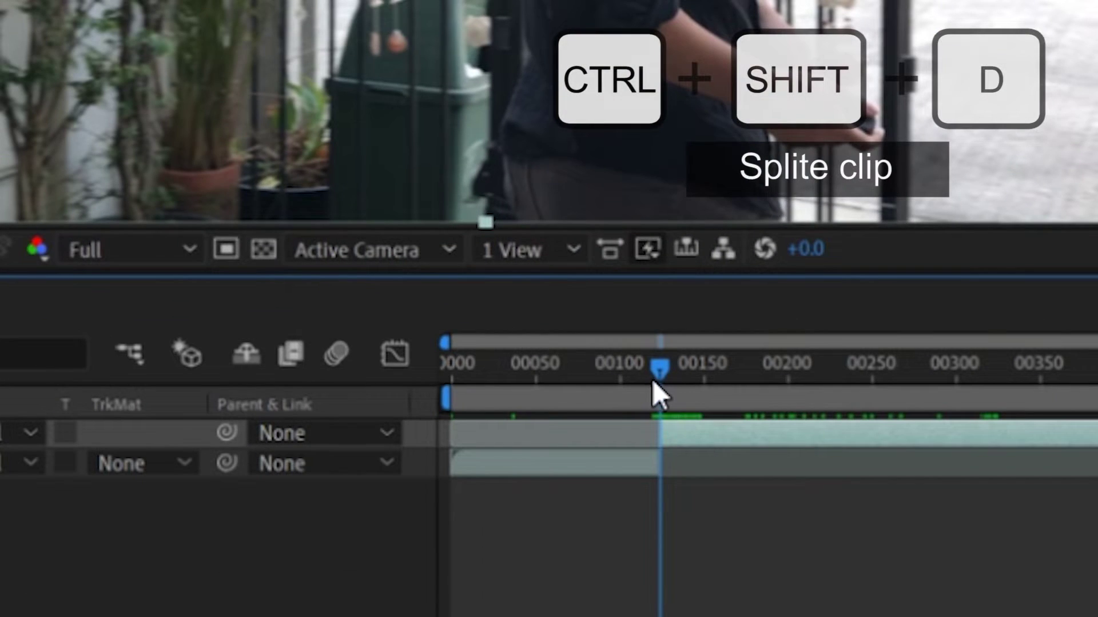
{"action": "left_click_drag", "start_coordinate": [653, 380], "coordinate": [677, 383]}
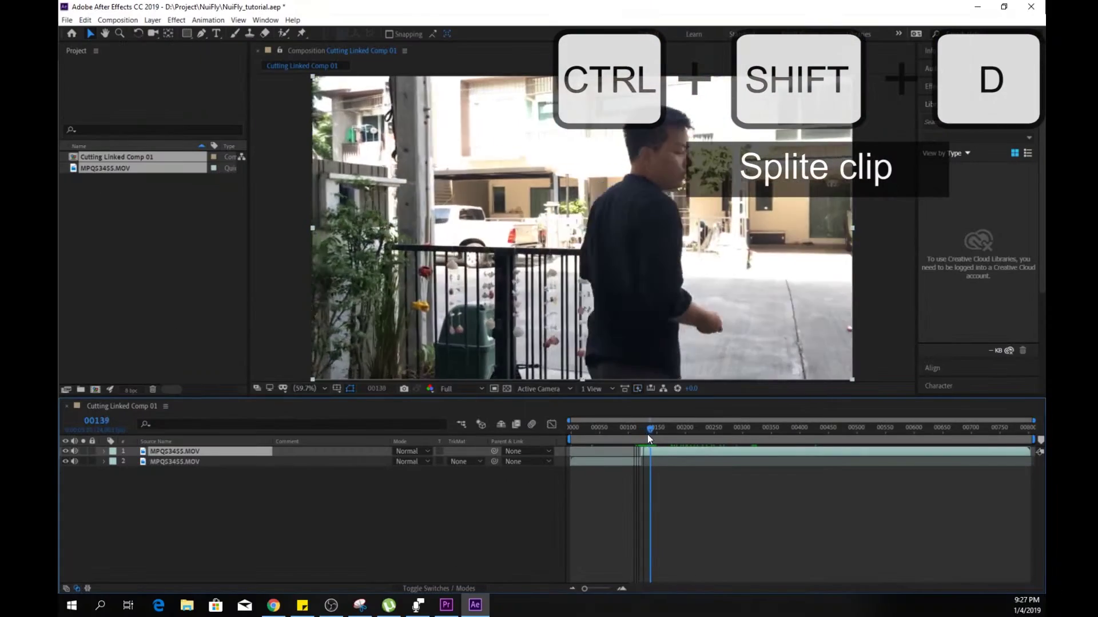
{"action": "left_click_drag", "start_coordinate": [650, 430], "coordinate": [899, 430]}
{"action": "key", "text": "ctrl+shift+d"}
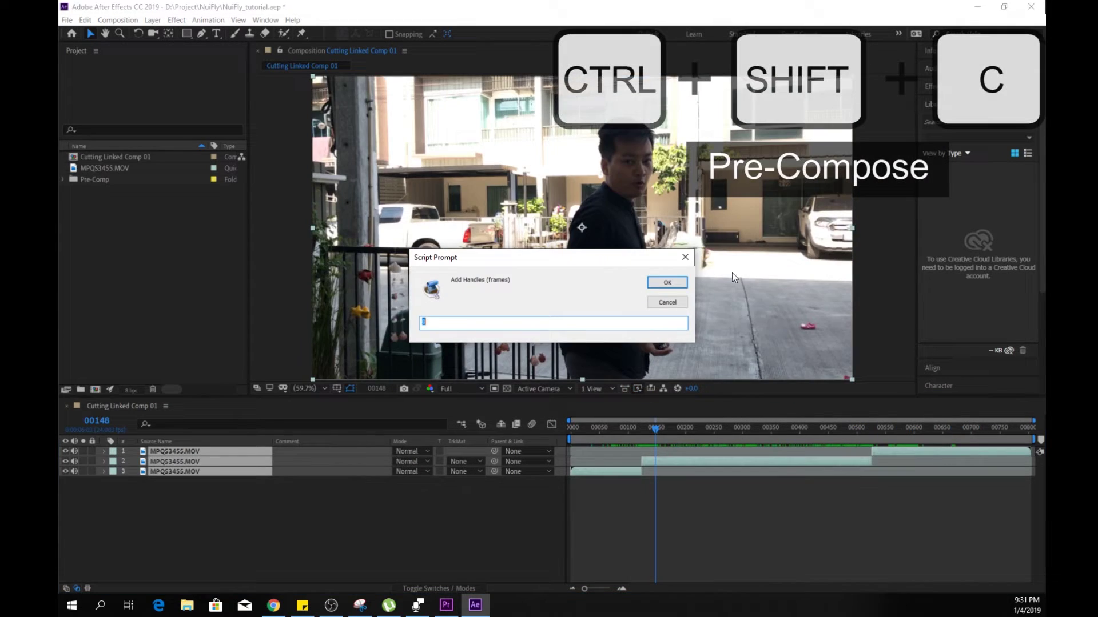
Step: Pre-compose the three split MPQS3455.MOV layers into separate precomps with 0 handle frames
{"action": "left_click", "coordinate": [676, 283]}
{"action": "left_click_drag", "start_coordinate": [624, 424], "coordinate": [654, 427]}
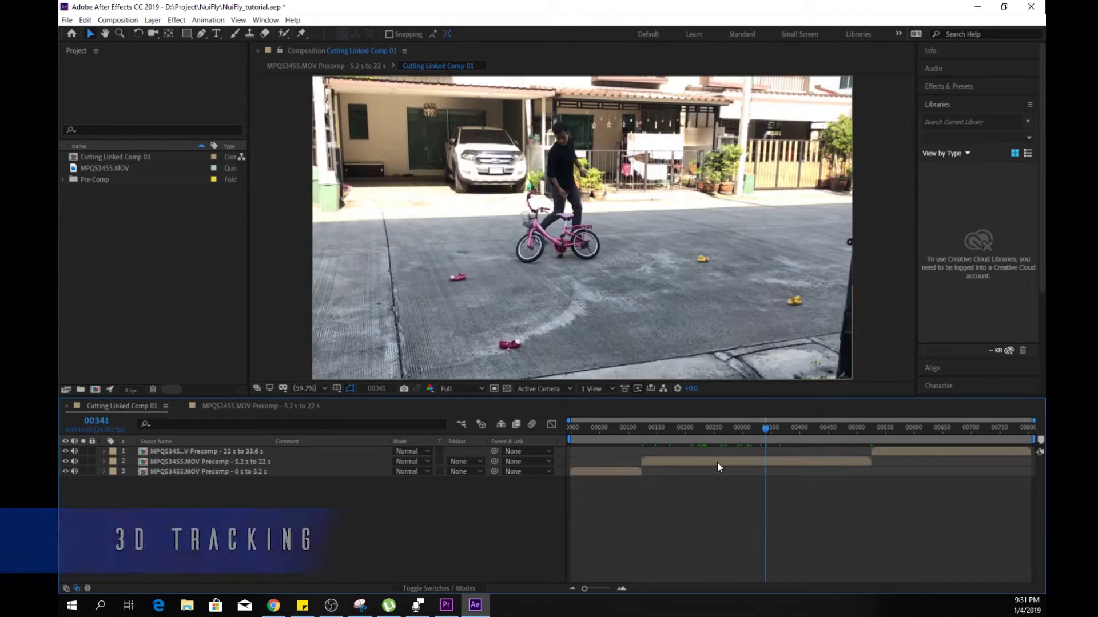
Step: Open the 5.2 s to 22 s precomp and apply the 3D Camera Tracker effect to its MPQS3455.MOV footage
{"action": "left_click", "coordinate": [716, 461]}
{"action": "double_click", "coordinate": [716, 461]}
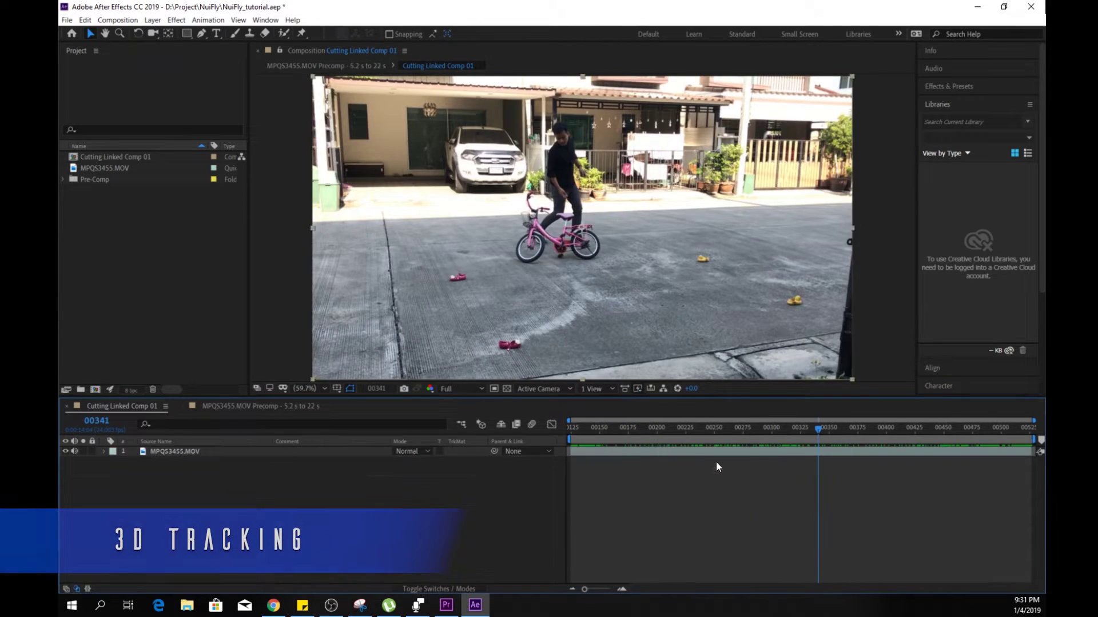
{"action": "left_click_drag", "start_coordinate": [654, 428], "coordinate": [842, 431]}
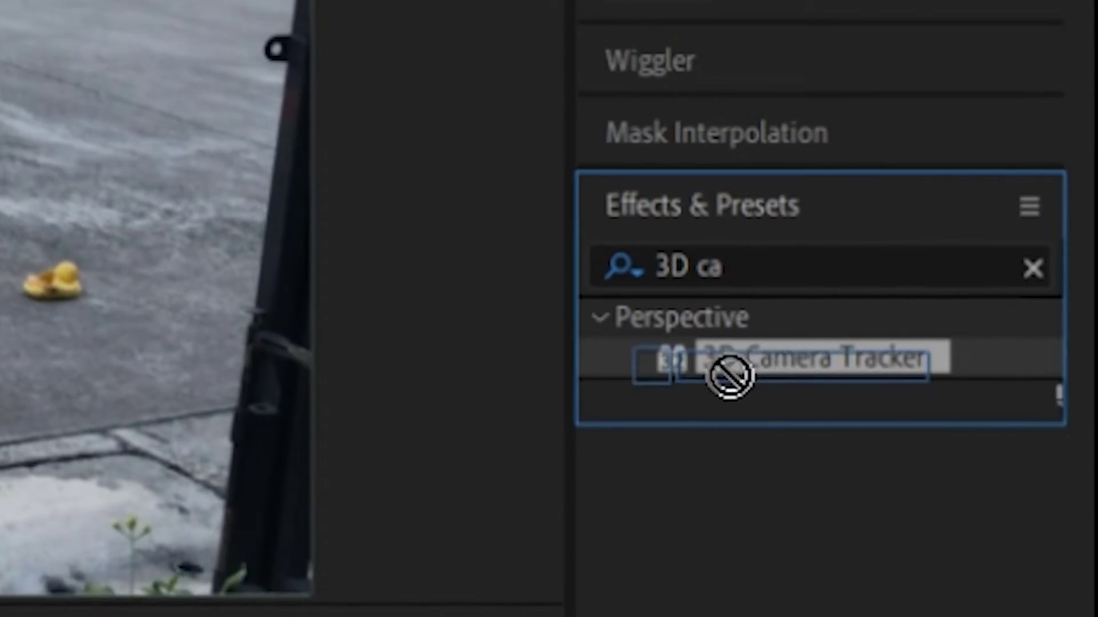
{"action": "left_click_drag", "start_coordinate": [729, 375], "coordinate": [319, 437]}
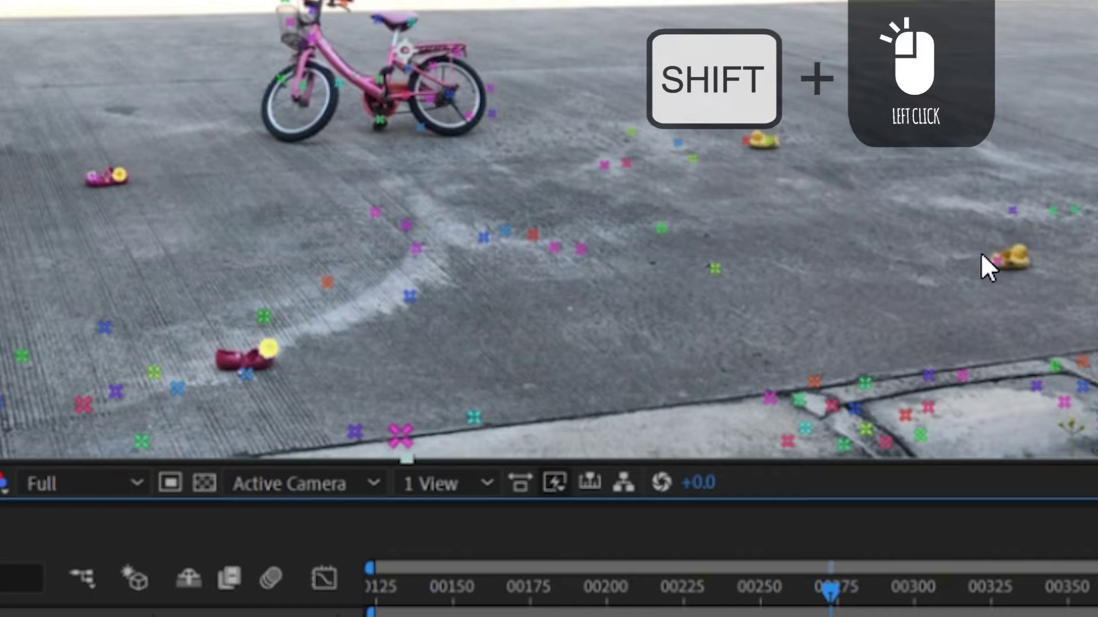
Step: Select the track points at the shoes on the ground and create a solid and camera from them
{"action": "left_click", "coordinate": [981, 255], "text": "shift"}
{"action": "left_click", "coordinate": [746, 138], "text": "shift"}
{"action": "right_click", "coordinate": [746, 138]}
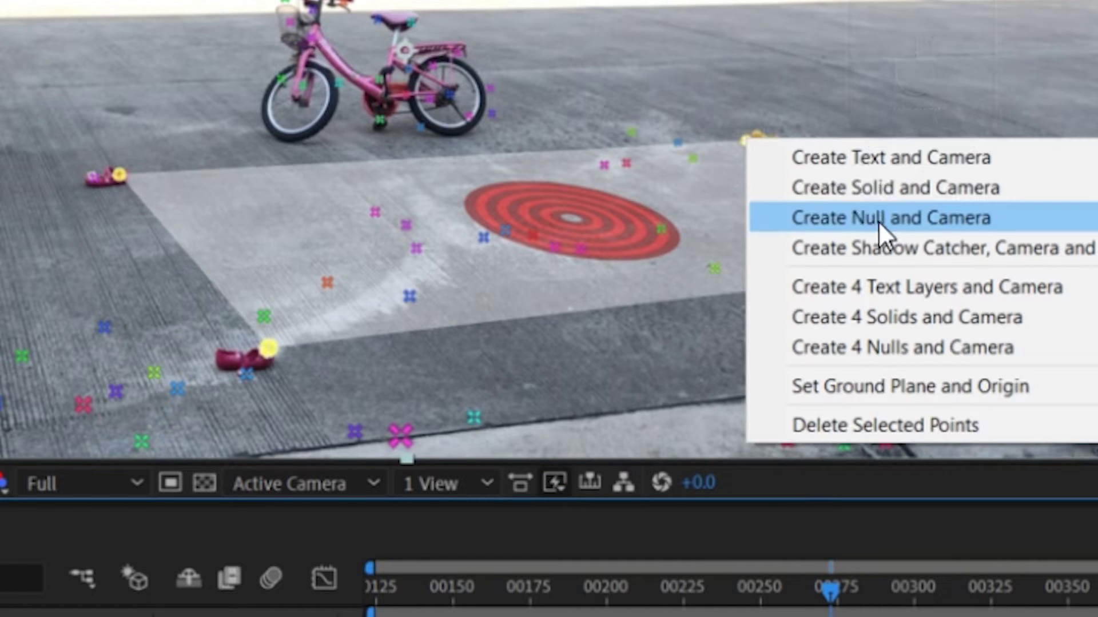
{"action": "left_click", "coordinate": [880, 187]}
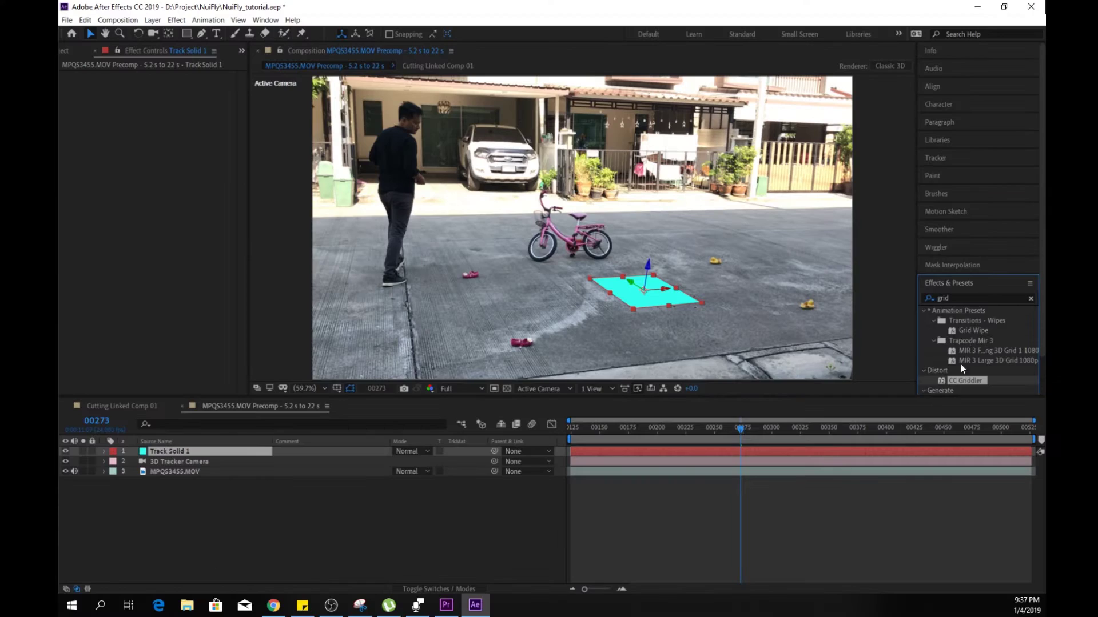
Step: Apply the Grid effect from the Generate category to the Track Solid 1 layer
{"action": "scroll", "coordinate": [960, 364], "scroll_direction": "down", "scroll_amount": 3}
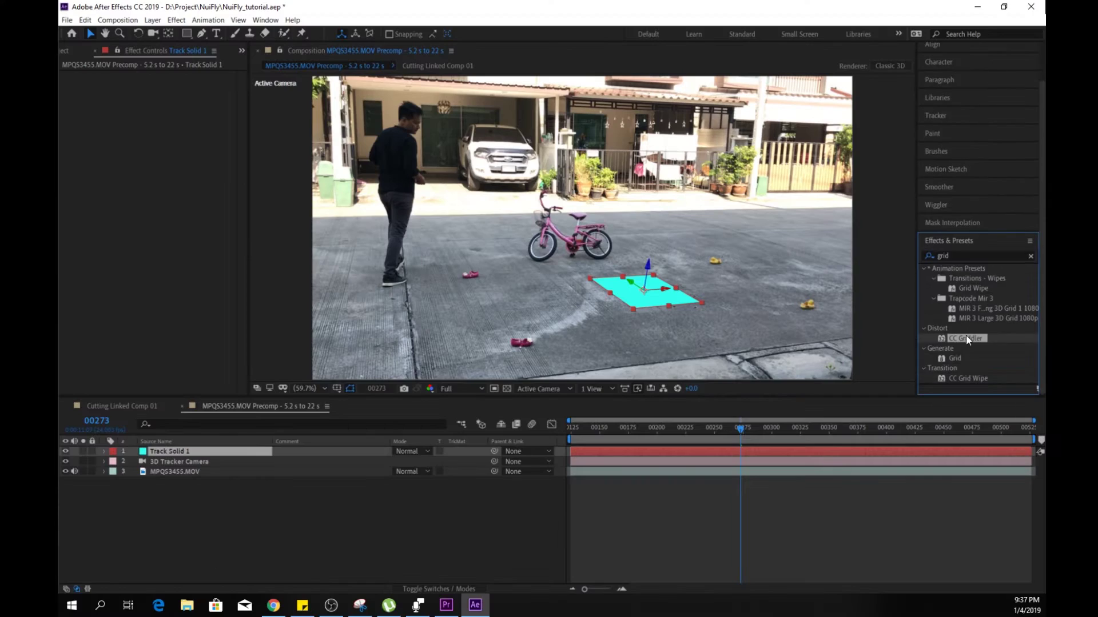
{"action": "left_click", "coordinate": [789, 362]}
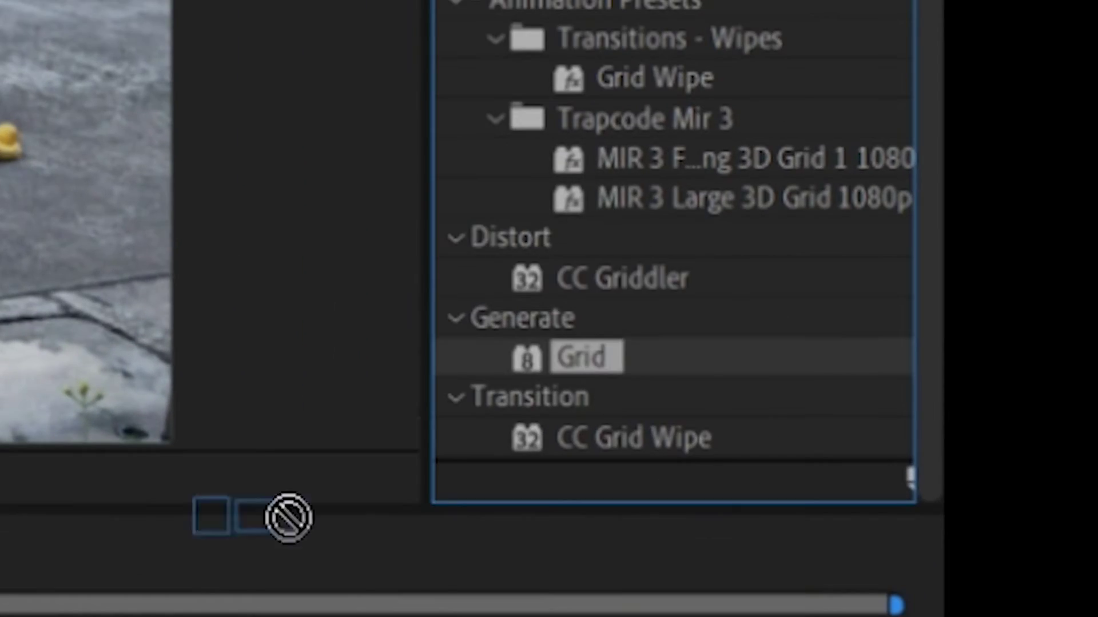
{"action": "left_click_drag", "start_coordinate": [288, 517], "coordinate": [172, 451]}
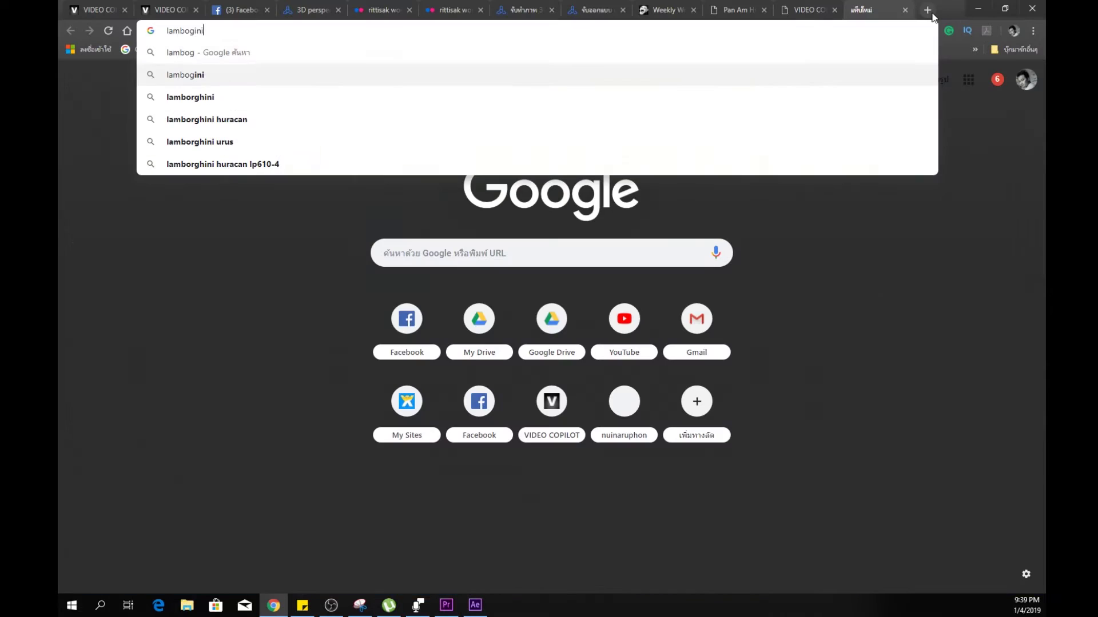
Step: Search Google in Chrome for "lamborghini 3d free download"
{"action": "type", "text": "ni 3D "}
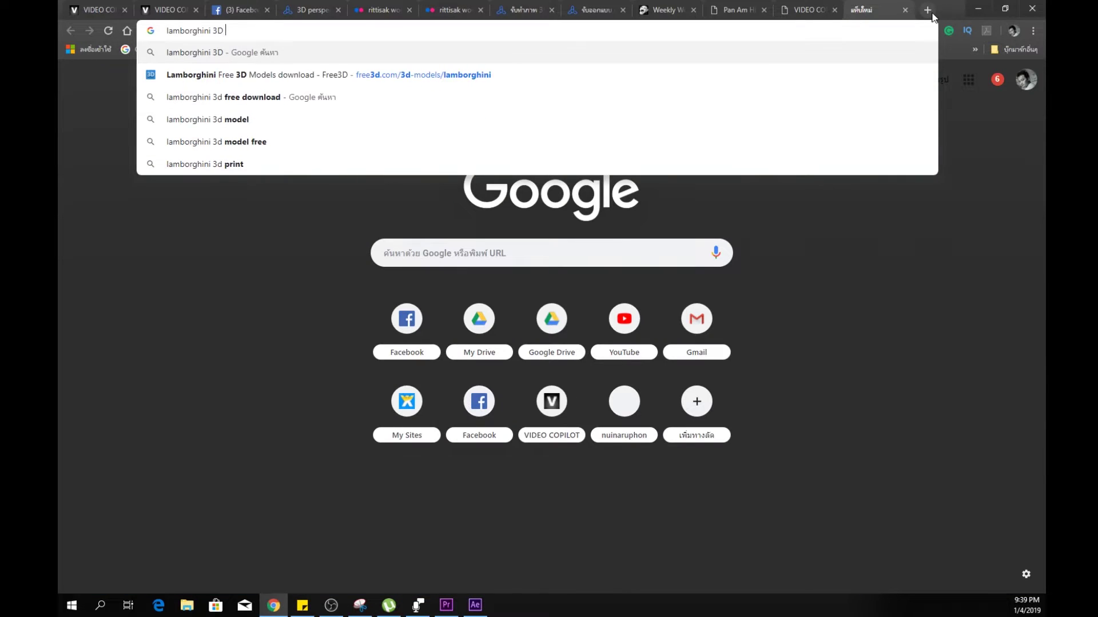
{"action": "type", "text": "fr"}
{"action": "key", "text": "Down"}
{"action": "key", "text": "Down"}
{"action": "key", "text": "Return"}
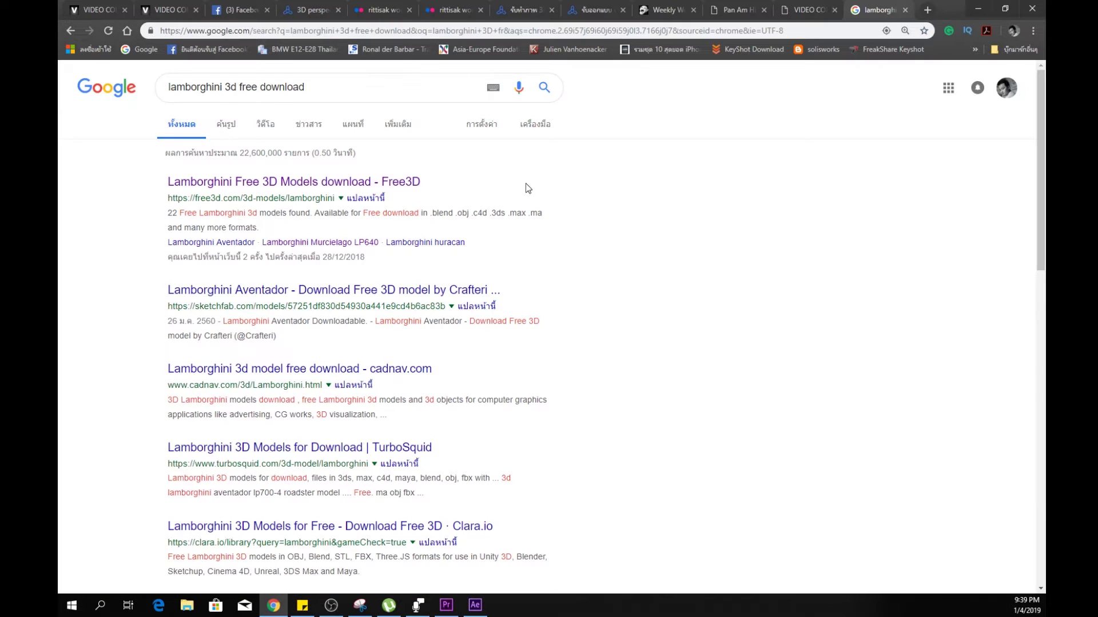
Step: Download the free Lamborghini Aventador model from Free3D and locate its Lamborghini_Aventador.obj file
{"action": "left_click", "coordinate": [309, 181]}
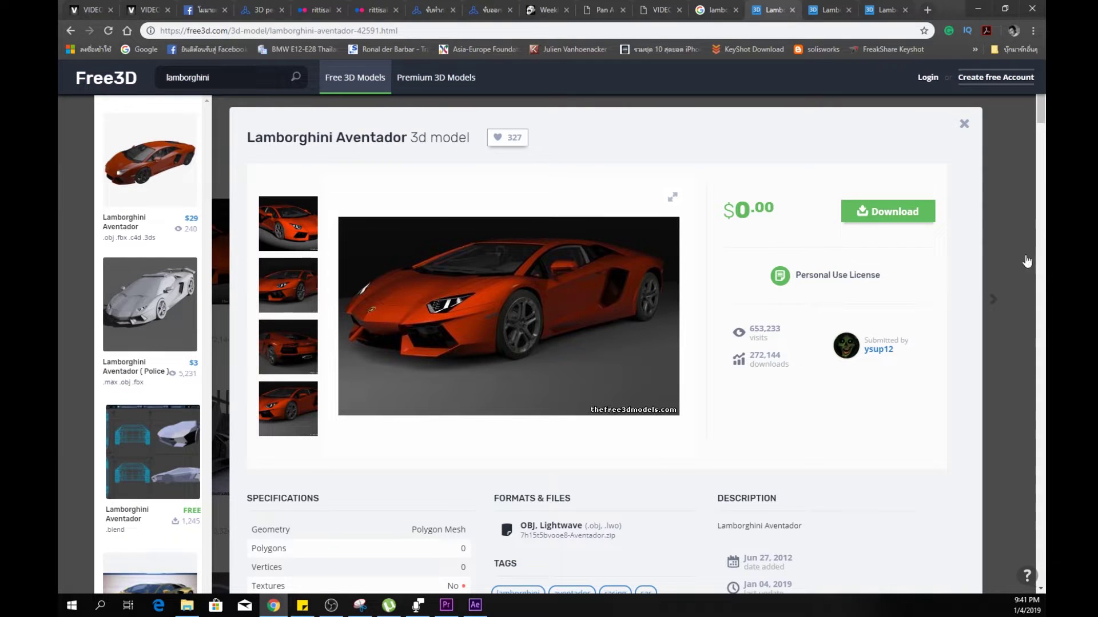
{"action": "left_click", "coordinate": [845, 216]}
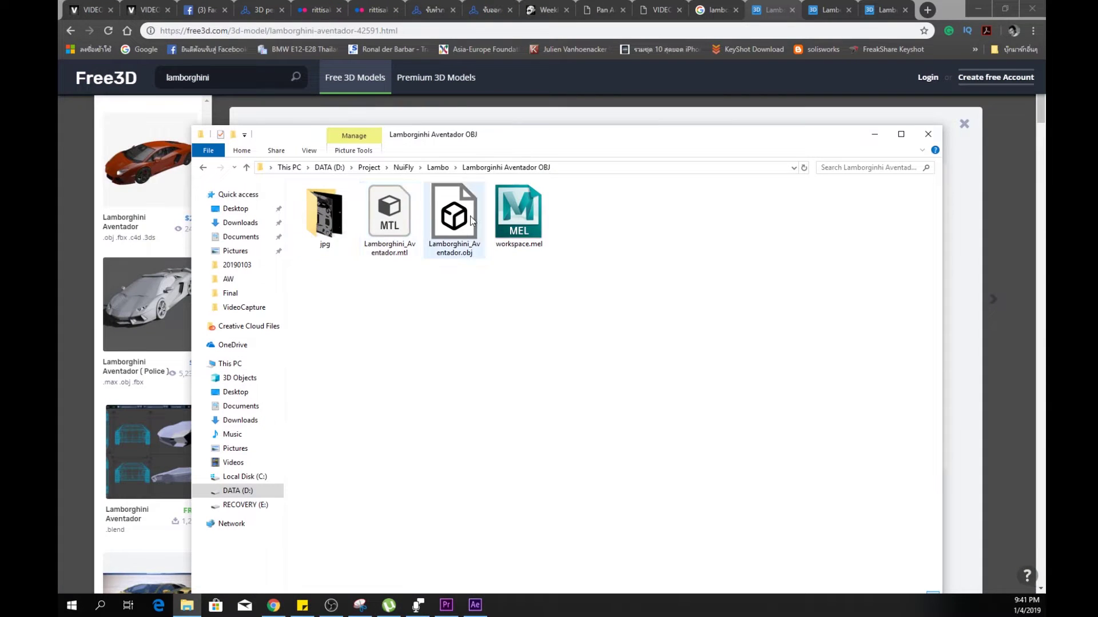
{"action": "left_click", "coordinate": [457, 210]}
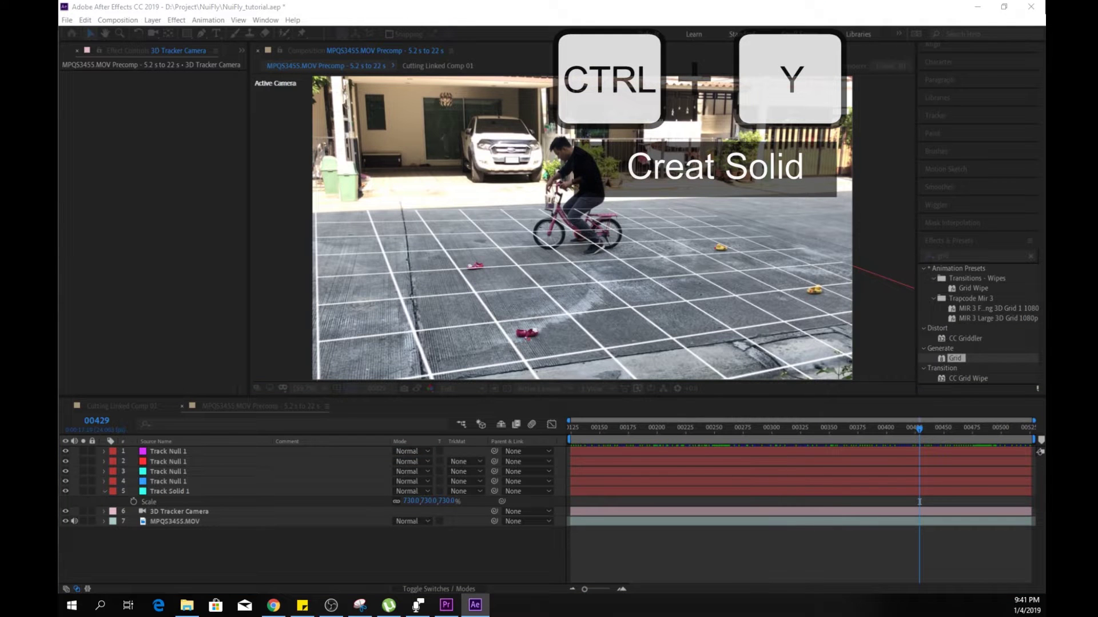
Step: Back in After Effects, create a 1920 x 1080 px white solid named E3D in the 5.2 s to 22 s precomp
{"action": "key", "text": "ctrl+y"}
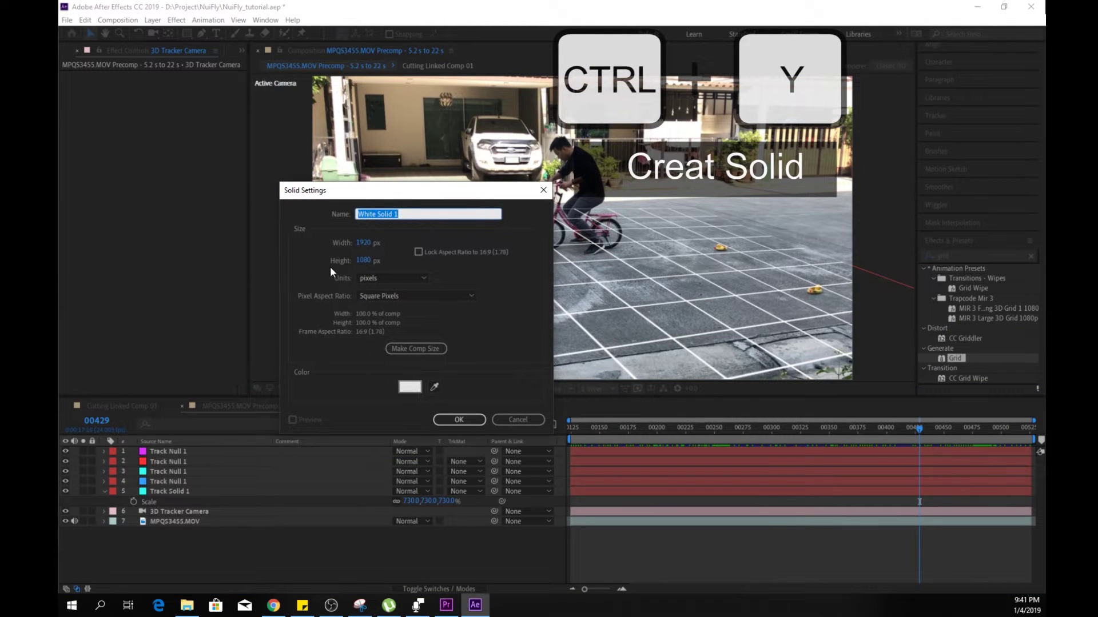
{"action": "type", "text": "E3D"}
{"action": "key", "text": "Return"}
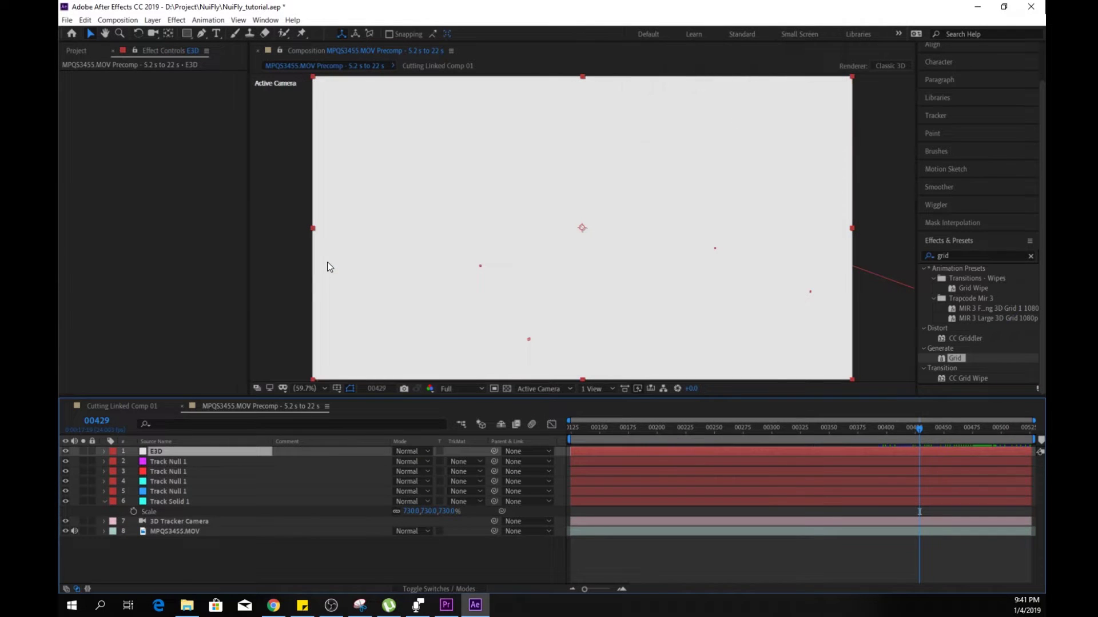
Step: Apply the Video Copilot Element effect to the E3D solid and open its Scene Setup
{"action": "right_click", "coordinate": [151, 221]}
{"action": "right_click", "coordinate": [115, 116]}
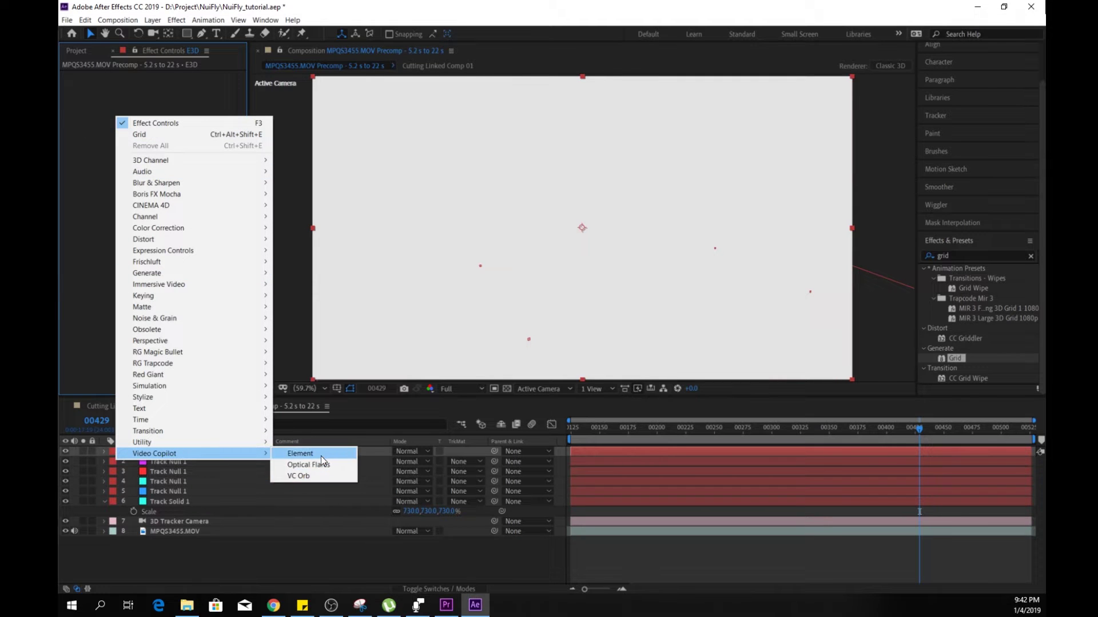
{"action": "left_click", "coordinate": [321, 456]}
{"action": "left_click", "coordinate": [101, 534]}
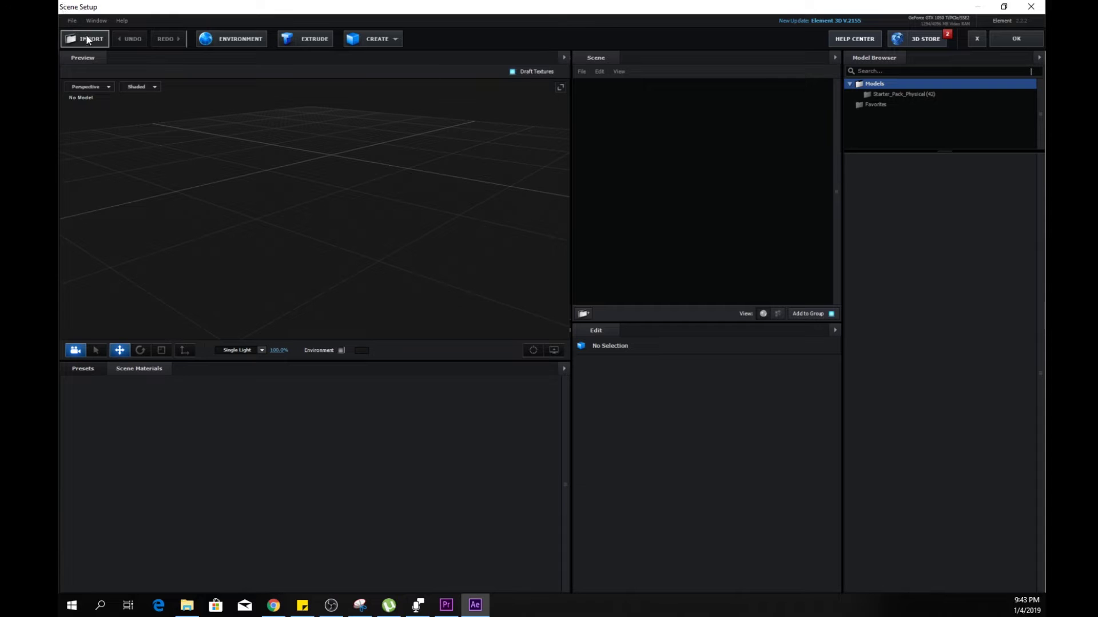
Step: Import the Lamborghini_Aventador_1 model into the scene with the default import preferences
{"action": "left_click", "coordinate": [87, 39]}
{"action": "double_click", "coordinate": [386, 186]}
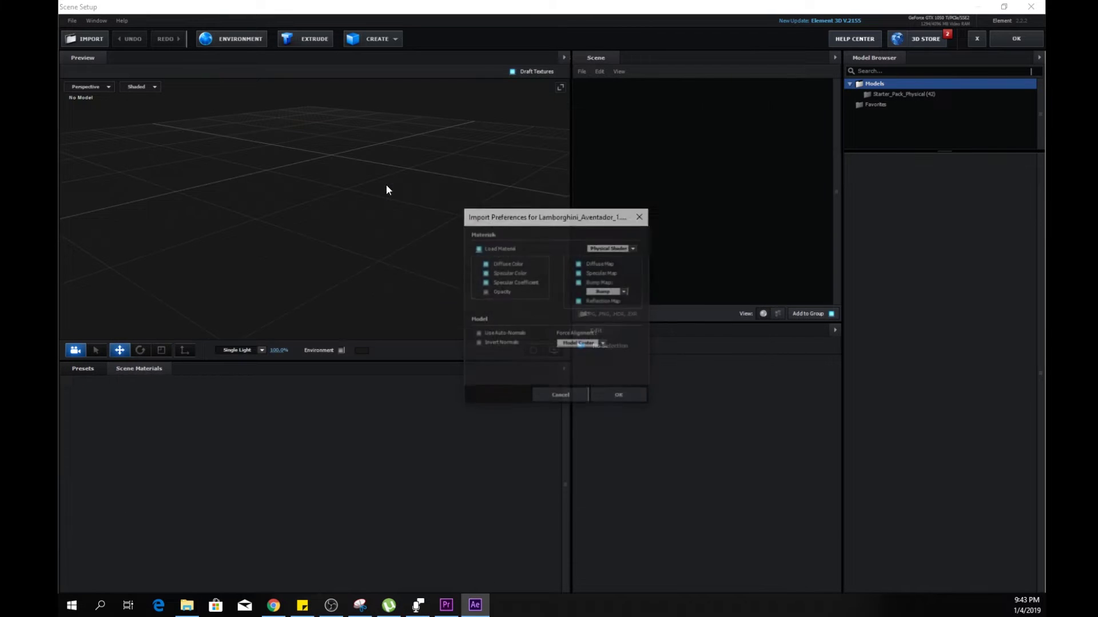
{"action": "left_click", "coordinate": [617, 397]}
Step: Assign the Glass preset from the Physical materials to the car's GlassSG material
{"action": "left_click_drag", "start_coordinate": [440, 248], "coordinate": [468, 242]}
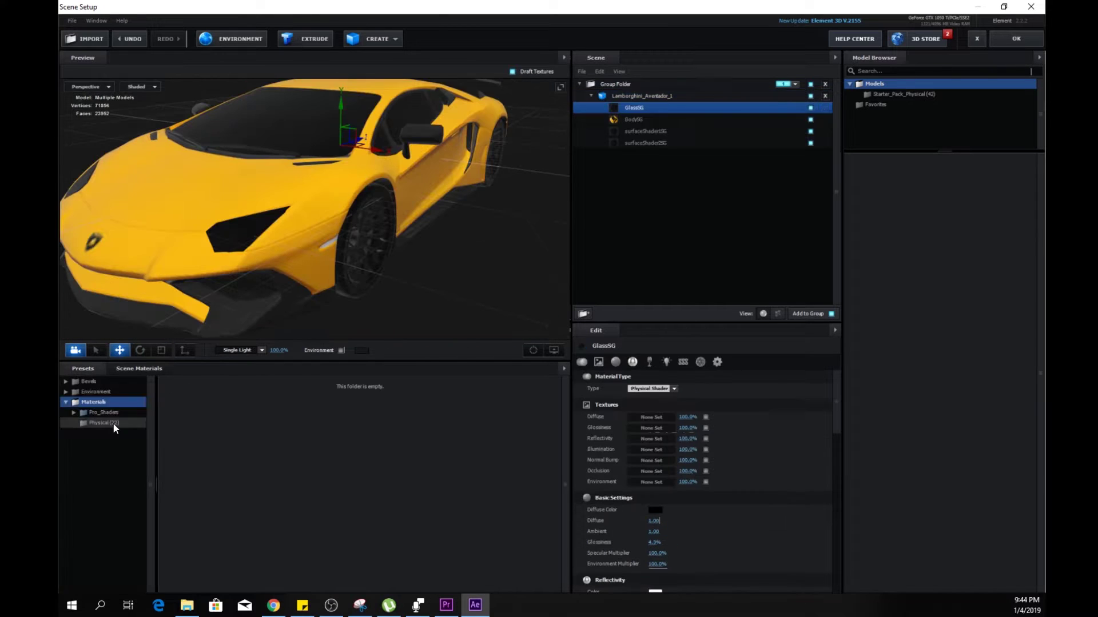
{"action": "left_click", "coordinate": [112, 423]}
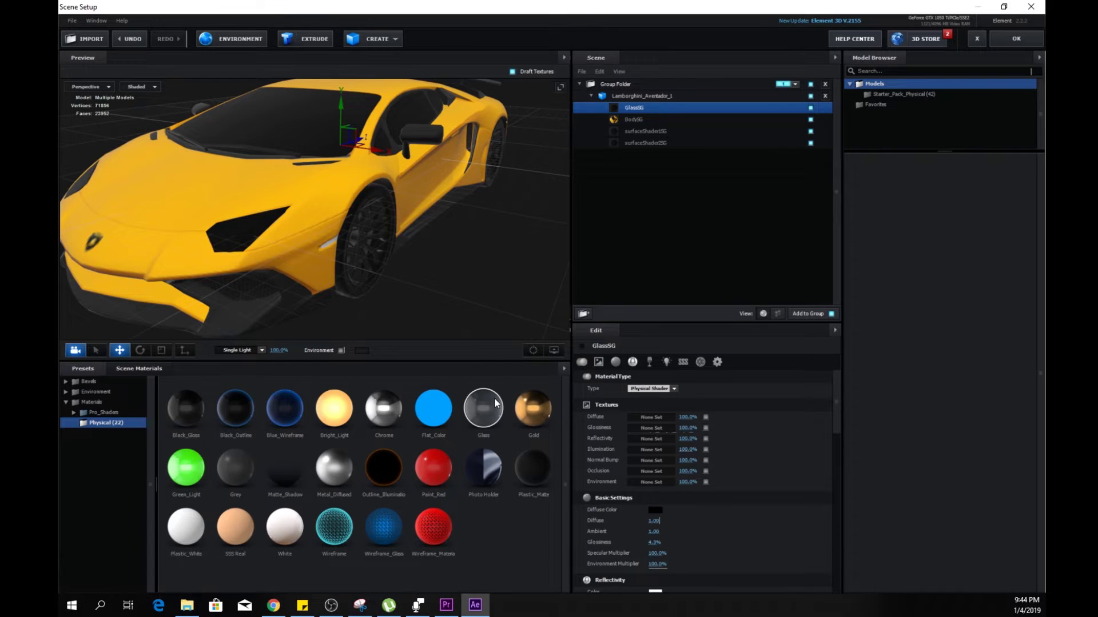
{"action": "left_click_drag", "start_coordinate": [652, 120], "coordinate": [650, 108]}
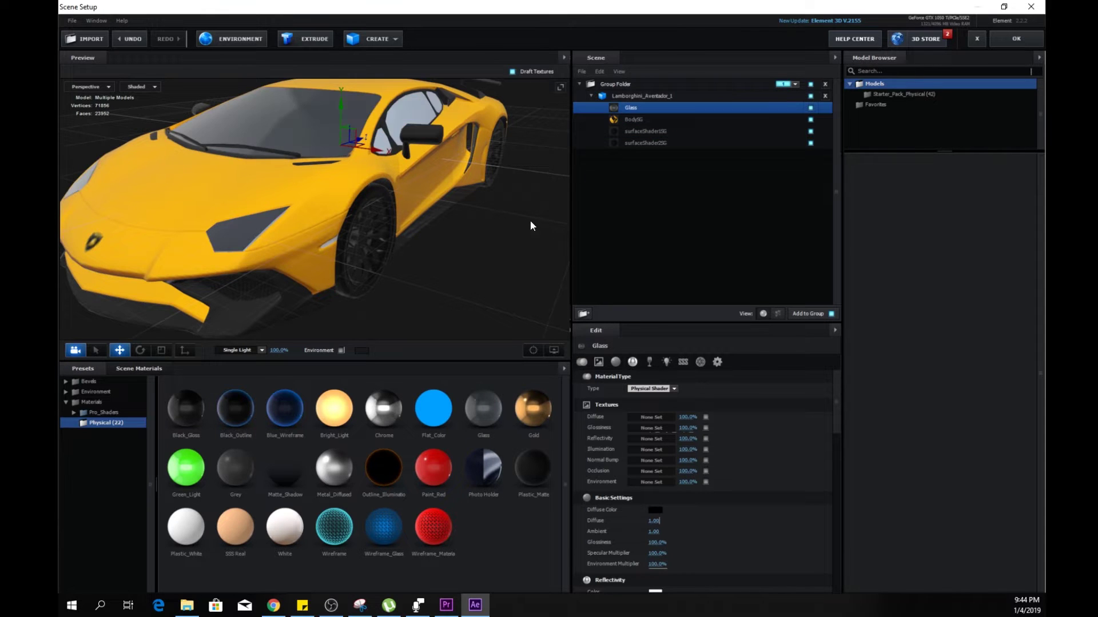
Step: Lower the Force Opacity of the Glass material so the car windows become more transparent
{"action": "left_click_drag", "start_coordinate": [452, 280], "coordinate": [421, 296]}
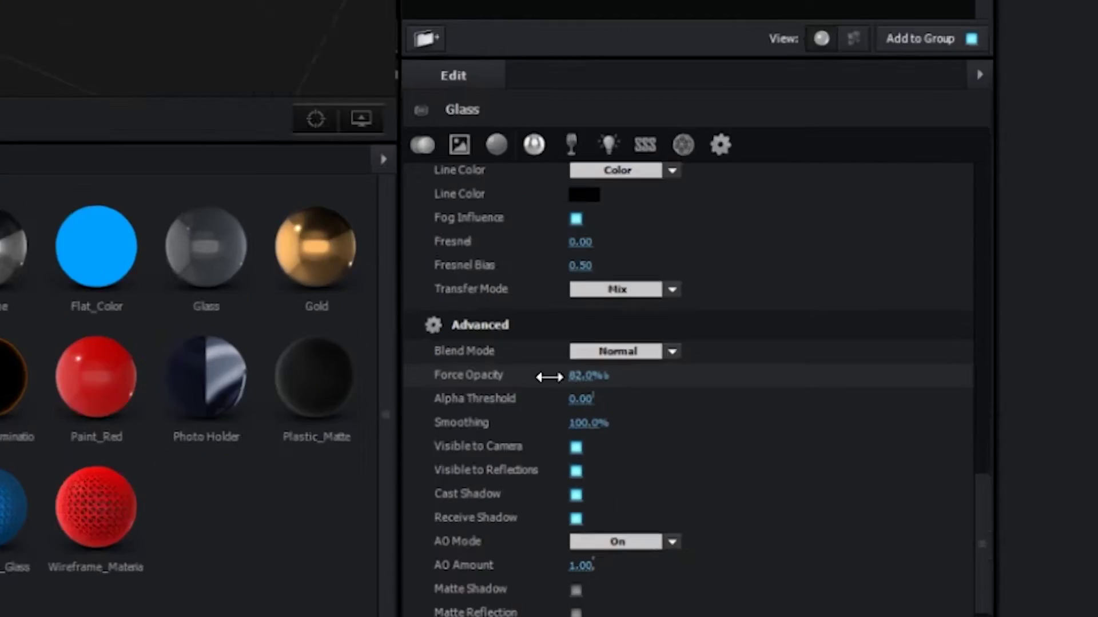
{"action": "left_click_drag", "start_coordinate": [549, 377], "coordinate": [528, 376]}
{"action": "left_click_drag", "start_coordinate": [478, 315], "coordinate": [480, 316]}
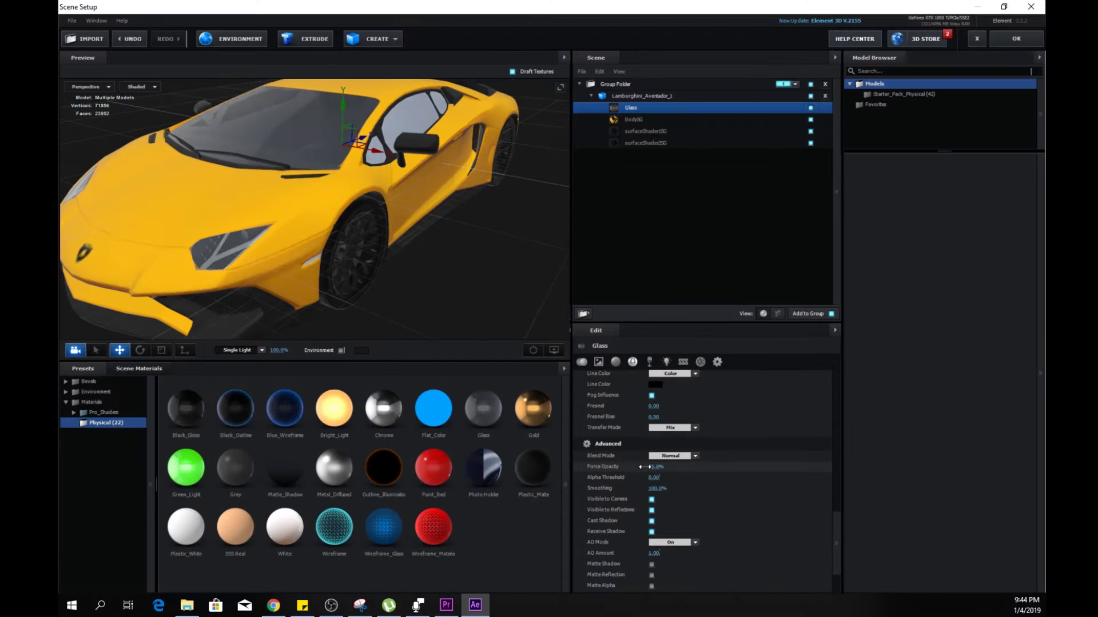
{"action": "left_click_drag", "start_coordinate": [644, 468], "coordinate": [643, 467]}
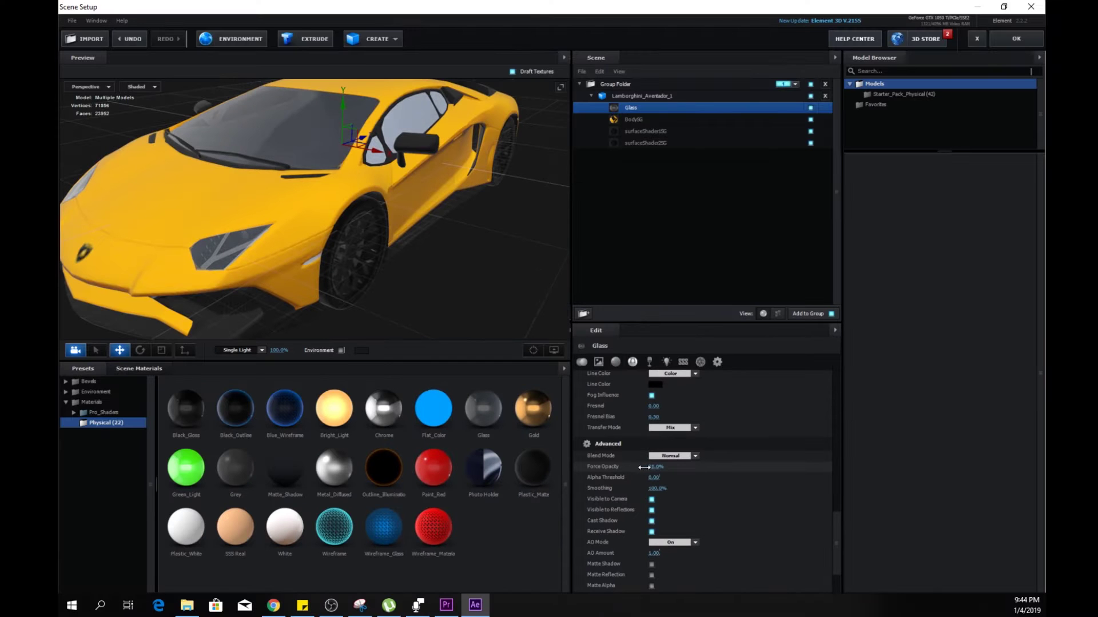
{"action": "left_click_drag", "start_coordinate": [524, 303], "coordinate": [472, 250]}
Step: Set the Lamborghini_Aventador_1 model's alignment to Bottom and accept the scene setup
{"action": "left_click", "coordinate": [665, 95]}
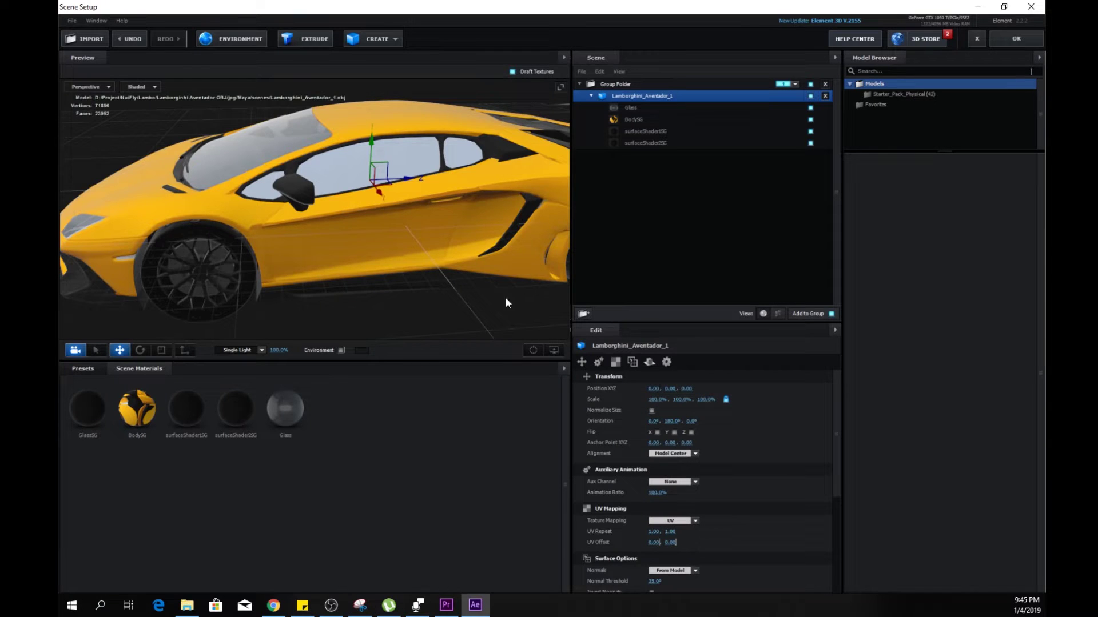
{"action": "left_click_drag", "start_coordinate": [506, 299], "coordinate": [485, 293]}
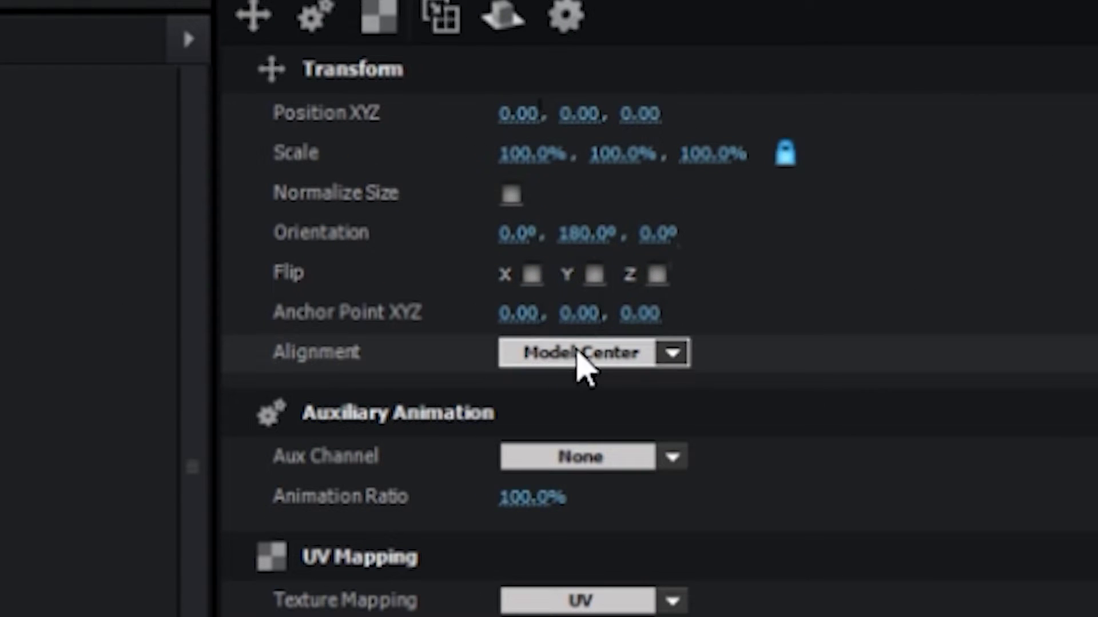
{"action": "left_click", "coordinate": [671, 455]}
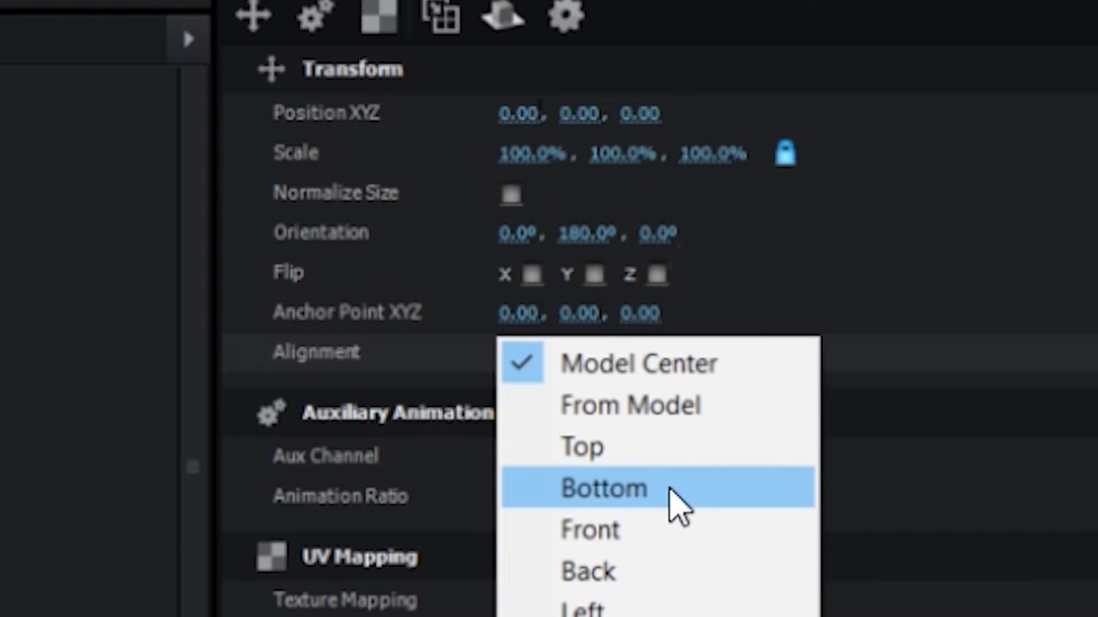
{"action": "left_click", "coordinate": [671, 489]}
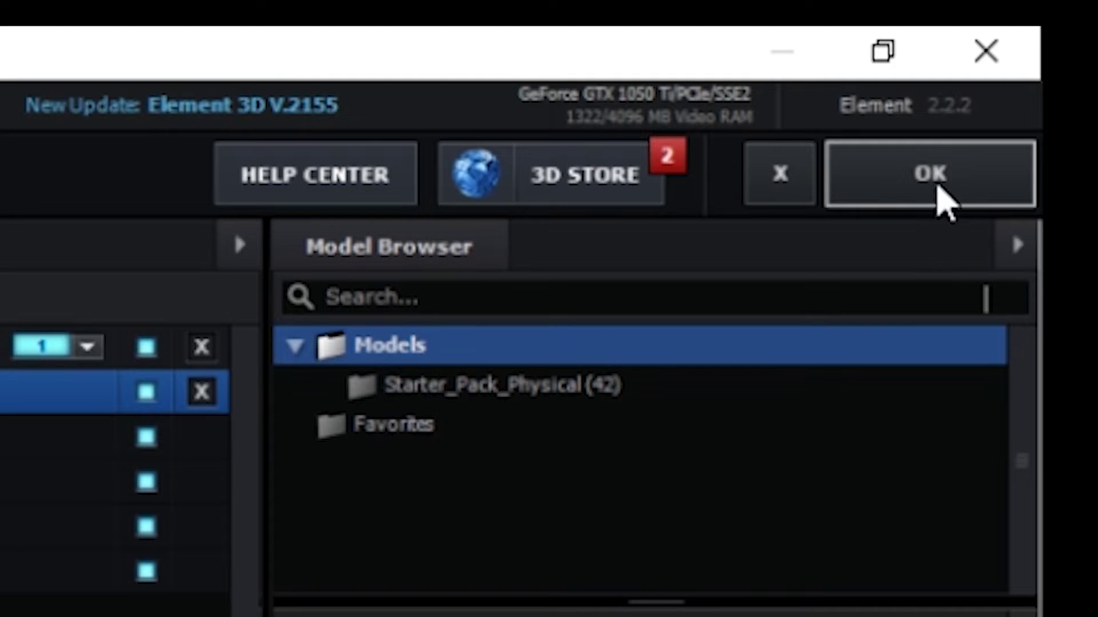
{"action": "left_click", "coordinate": [1018, 43]}
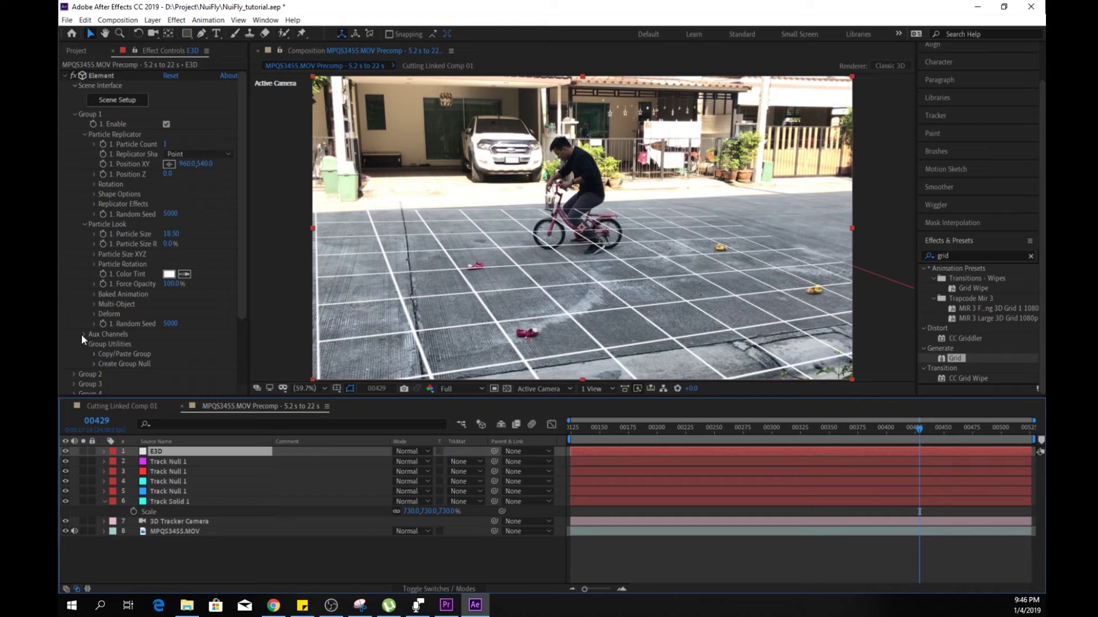
Step: Create a group null for Element's Group 1 and rename it CarNull
{"action": "scroll", "coordinate": [177, 287], "scroll_direction": "down", "scroll_amount": 3}
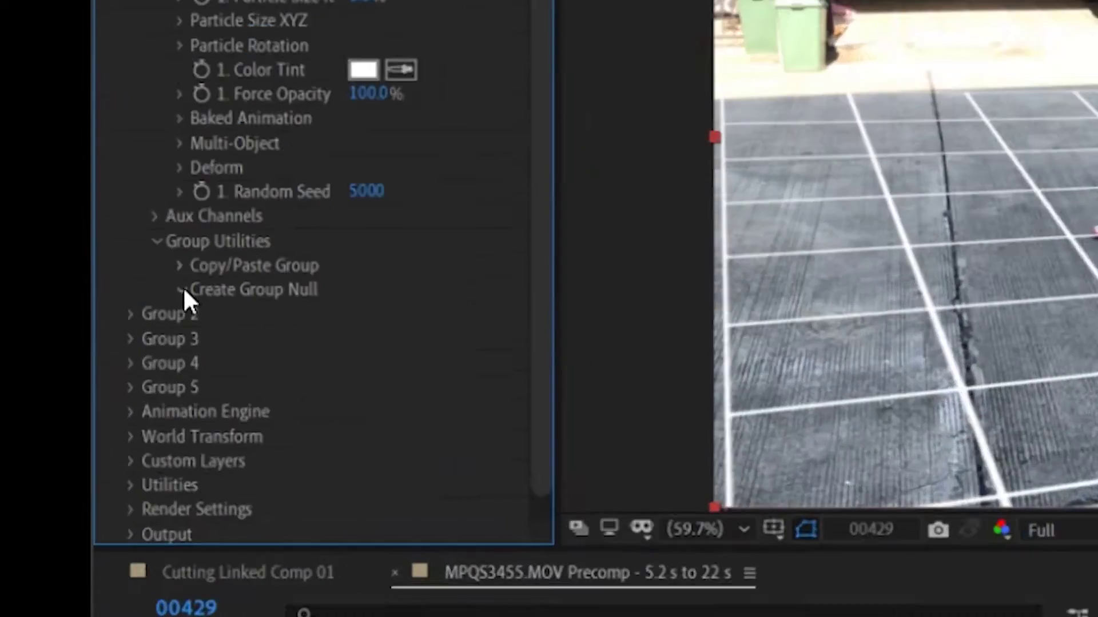
{"action": "left_click", "coordinate": [96, 292]}
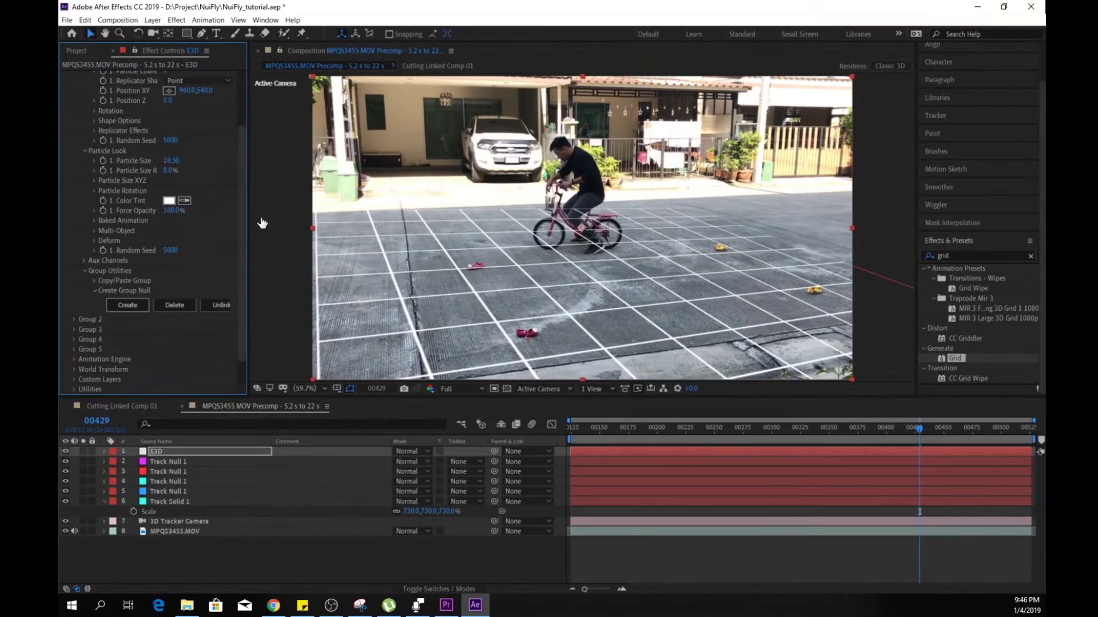
{"action": "left_click", "coordinate": [127, 304]}
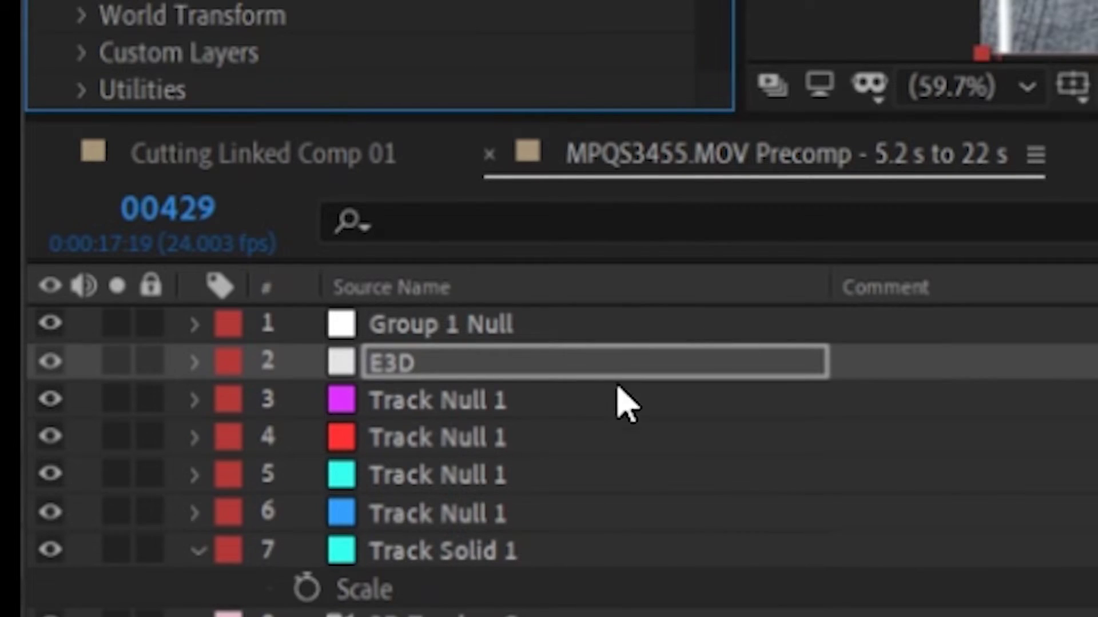
{"action": "left_click", "coordinate": [493, 330]}
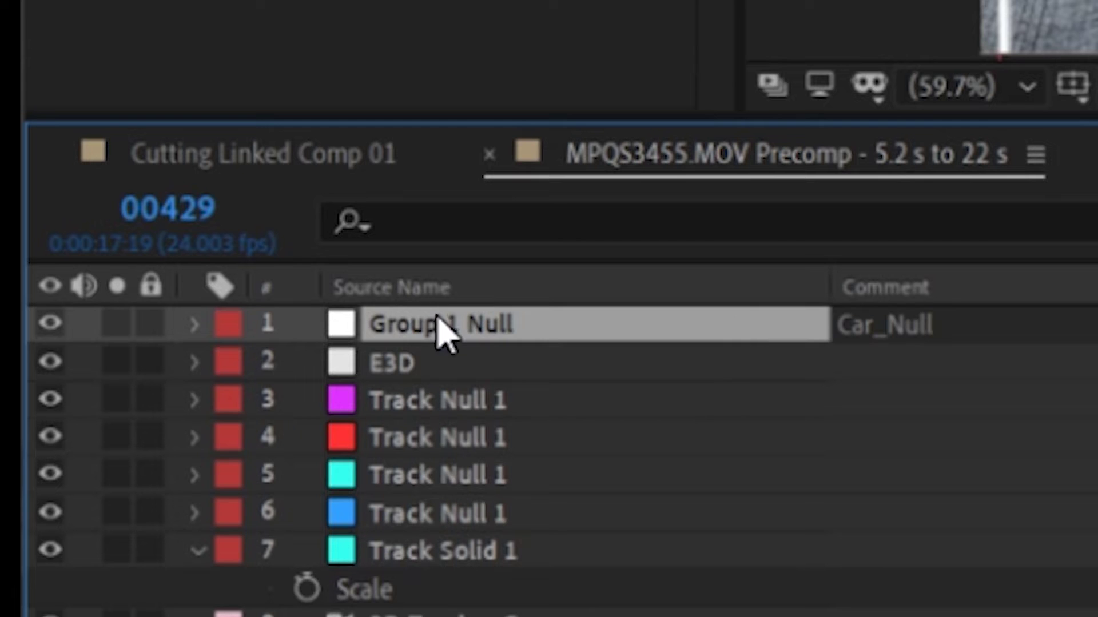
{"action": "key", "text": "Return"}
{"action": "type", "text": "CarNull"}
{"action": "key", "text": "Return"}
Step: Copy the Position property of Track Solid 1 onto the CarNull layer
{"action": "left_click", "coordinate": [506, 551]}
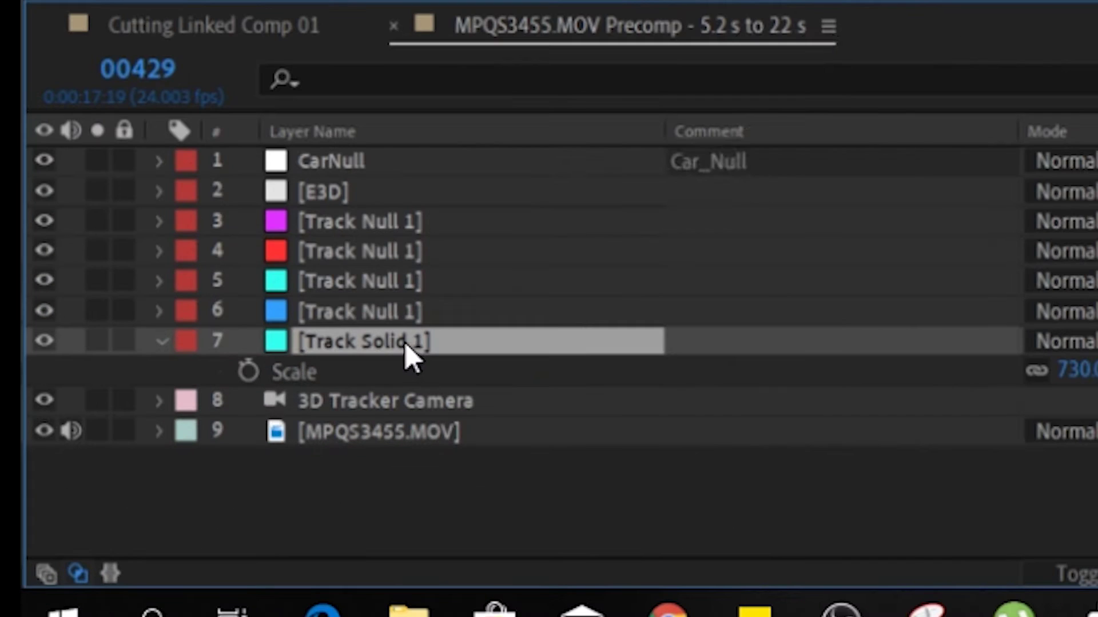
{"action": "key", "text": "p"}
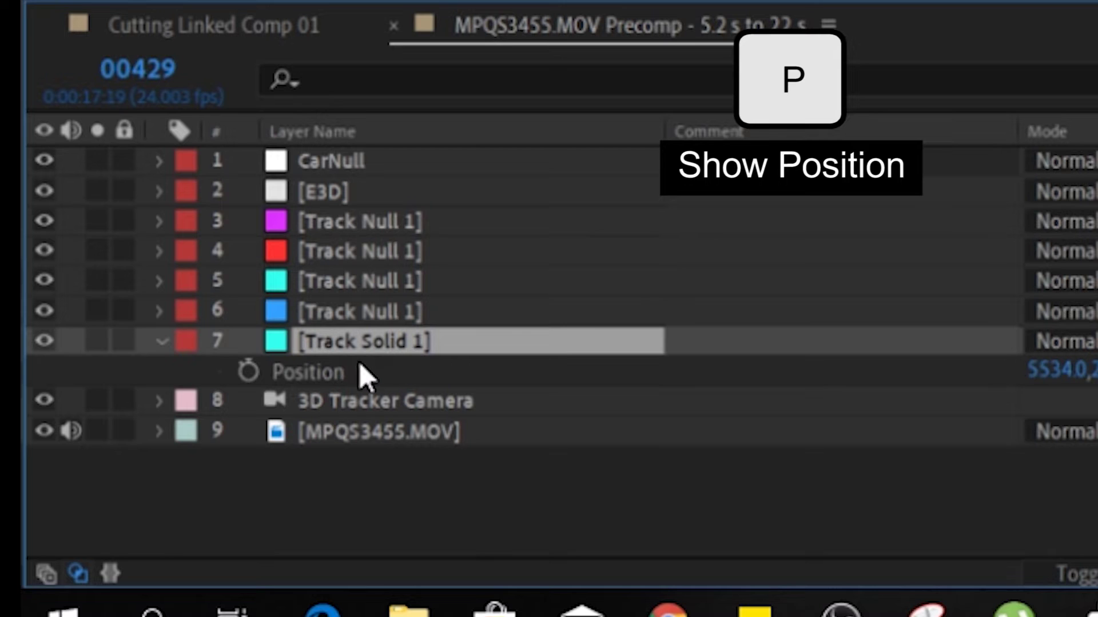
{"action": "left_click", "coordinate": [364, 377]}
{"action": "key", "text": "ctrl+c"}
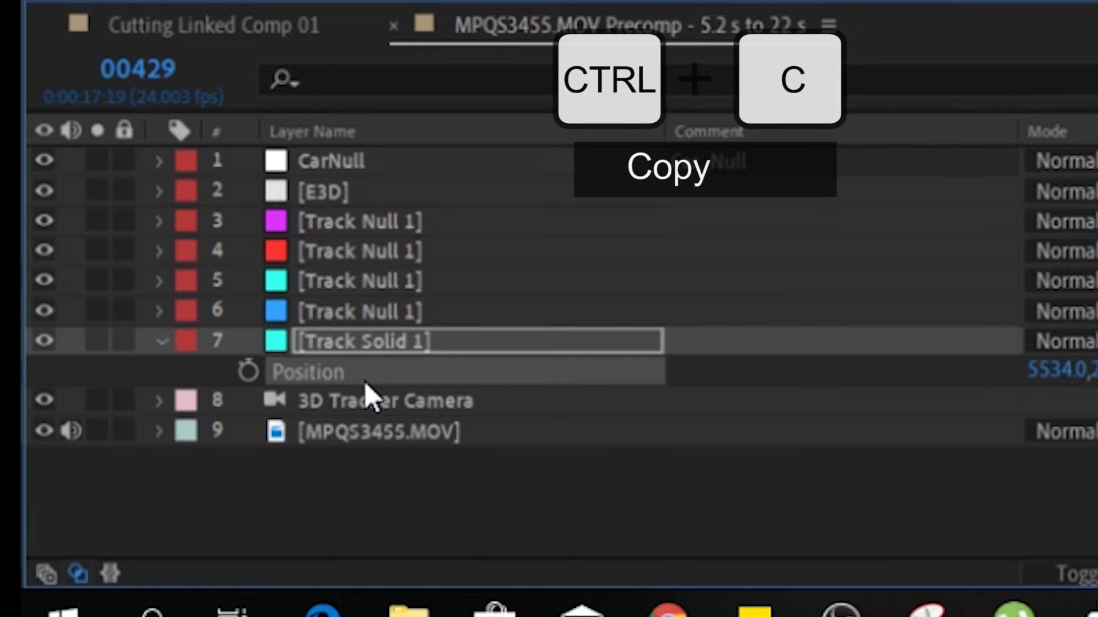
{"action": "left_click", "coordinate": [337, 165]}
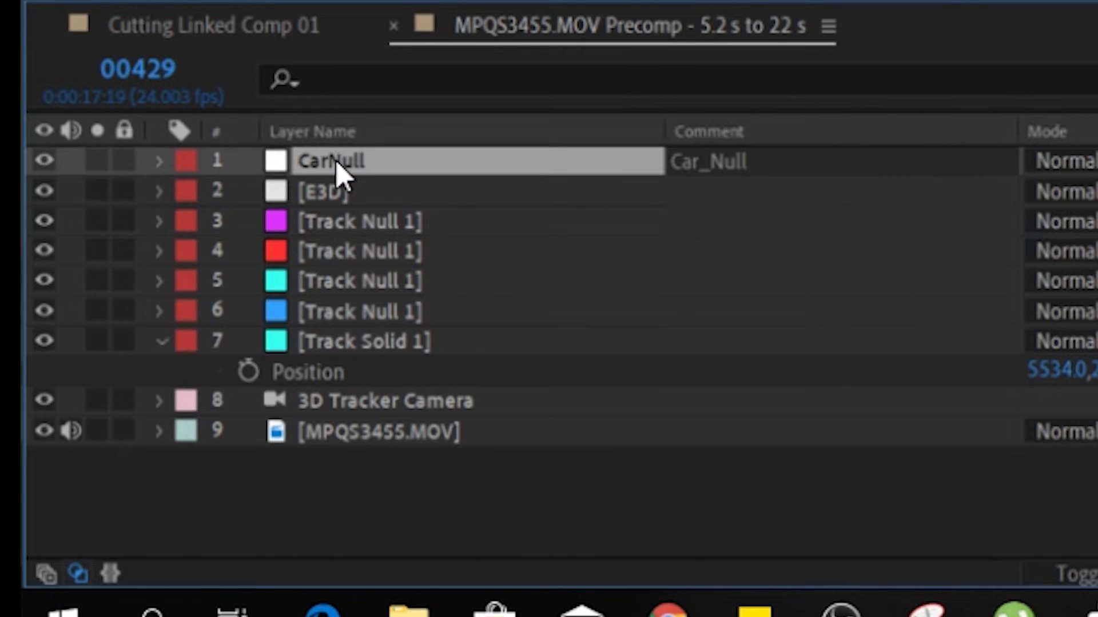
{"action": "key", "text": "p"}
{"action": "key", "text": "ctrl+v"}
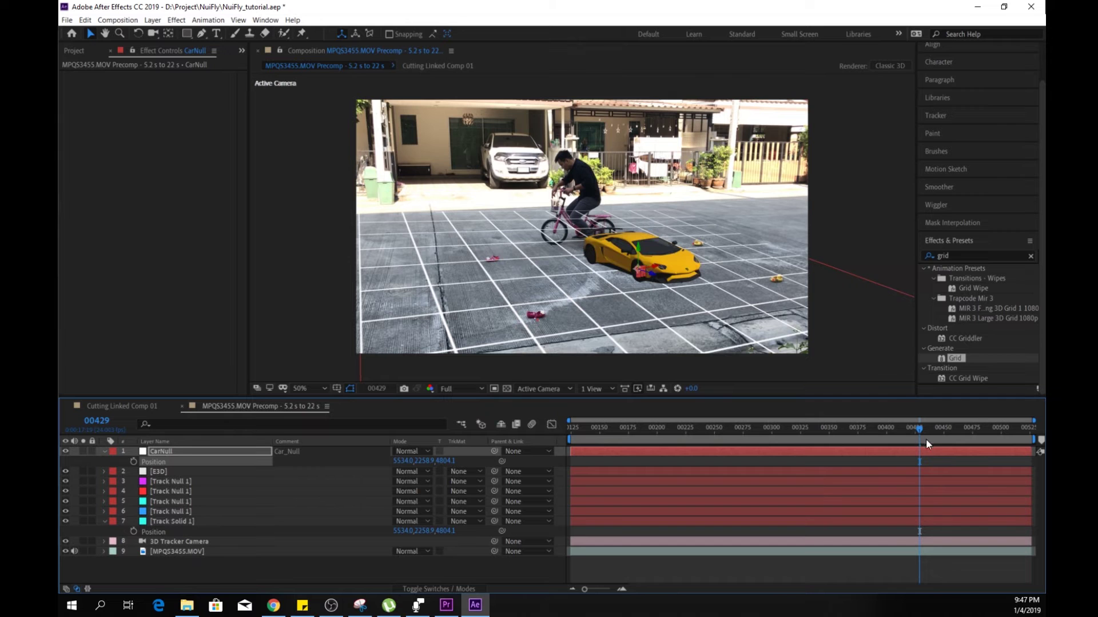
Step: Rotate CarNull about 56° on its Y axis and scale it up uniformly to about 266%
{"action": "left_click", "coordinate": [911, 425]}
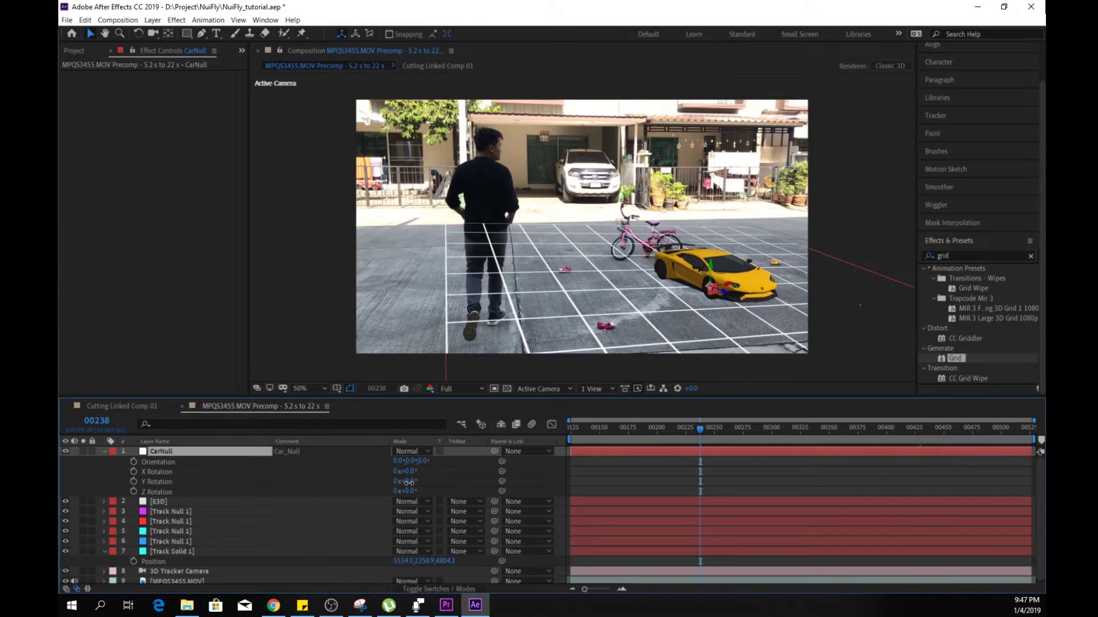
{"action": "left_click_drag", "start_coordinate": [410, 482], "coordinate": [441, 482]}
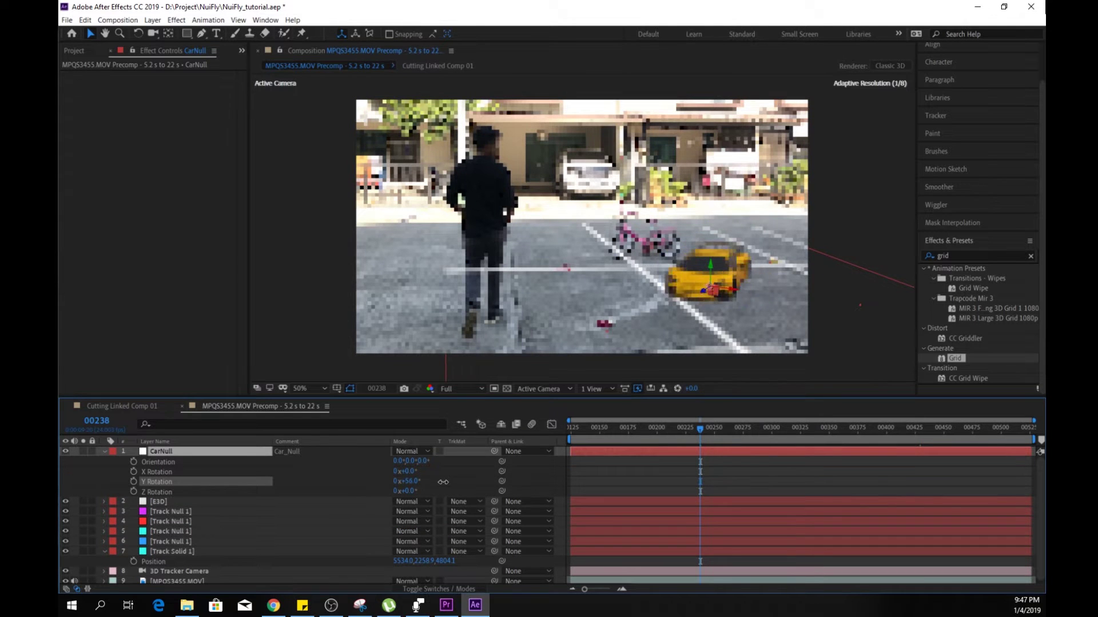
{"action": "key", "text": "s"}
{"action": "left_click_drag", "start_coordinate": [412, 461], "coordinate": [502, 460]}
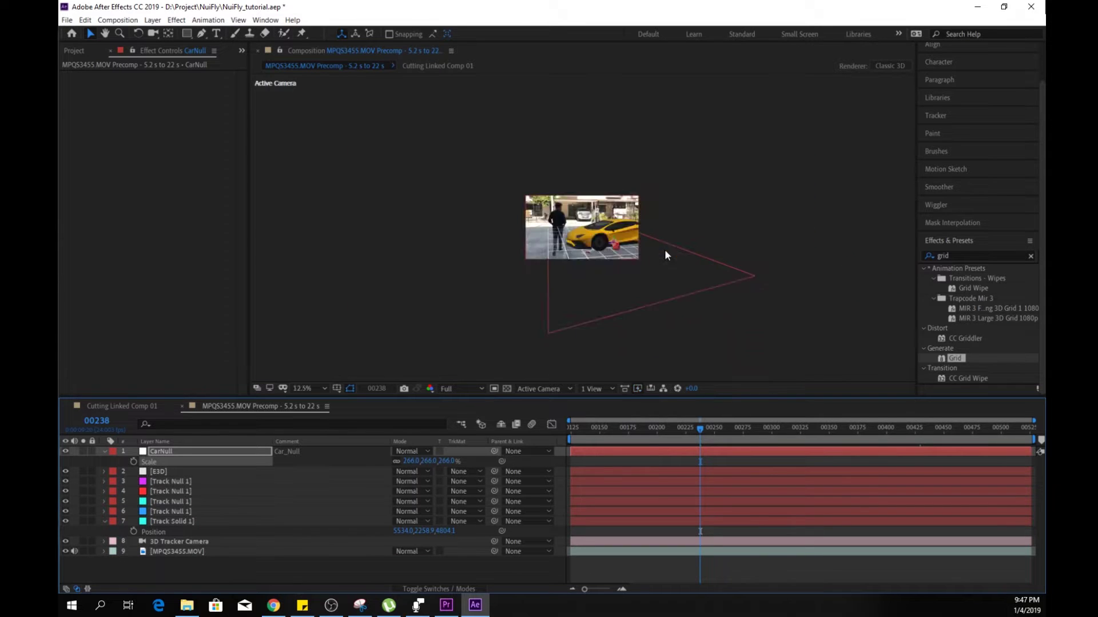
Step: Rotate Group 1 Null slightly around its vertical axis in Car_Scene to adjust the car's heading
{"action": "left_click_drag", "start_coordinate": [687, 429], "coordinate": [572, 427]}
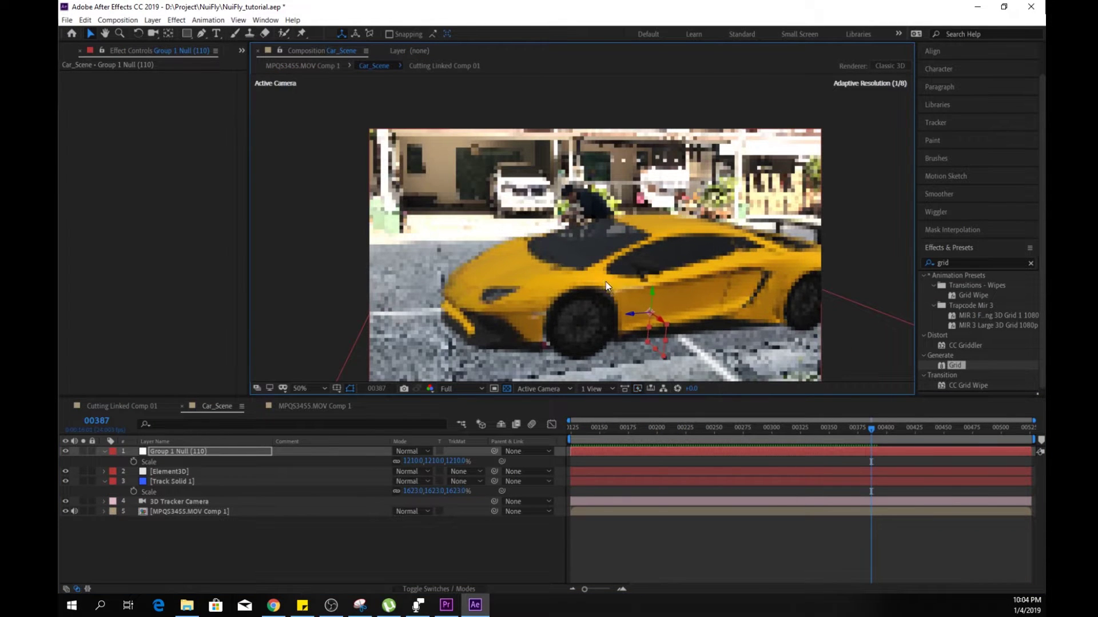
{"action": "key", "text": "w"}
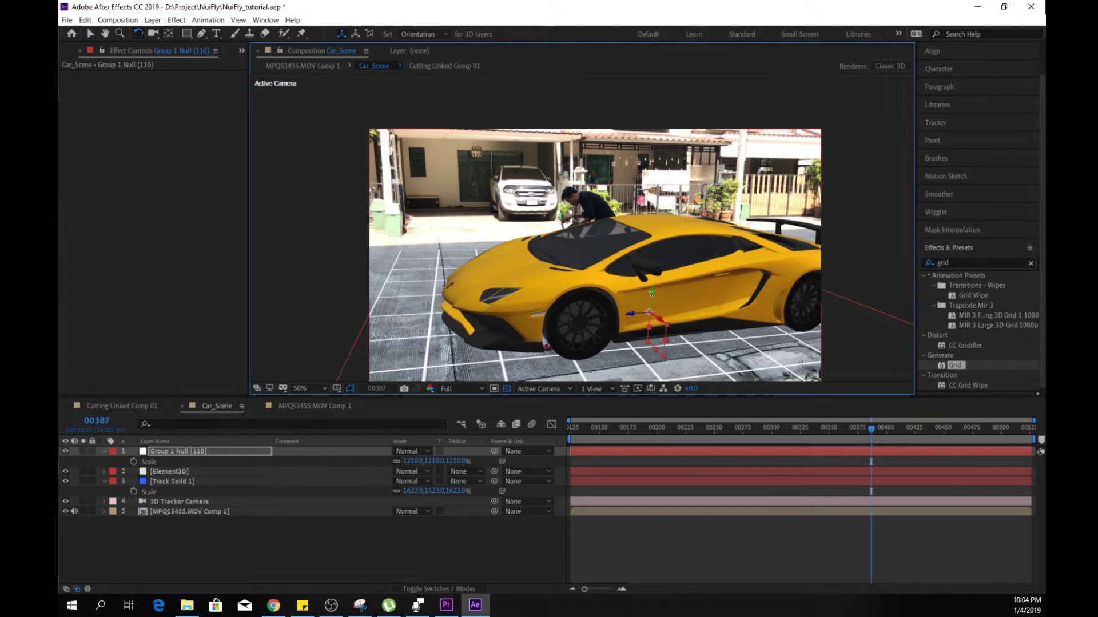
{"action": "left_click_drag", "start_coordinate": [652, 292], "coordinate": [665, 293]}
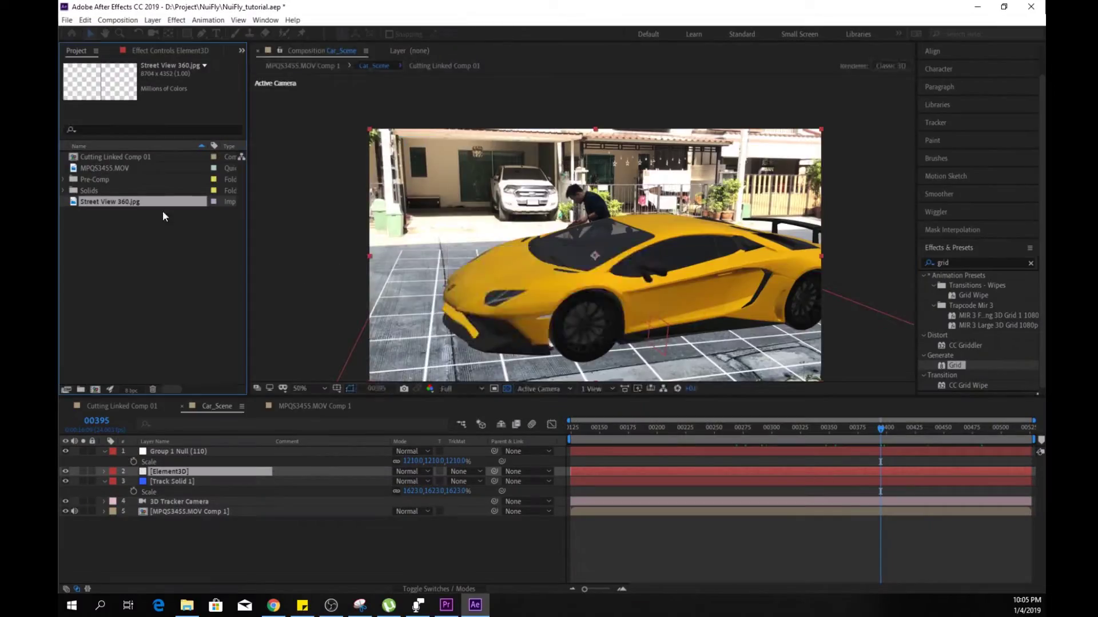
Step: Place Street View 360.jpg beneath all other layers in the Car_Scene composition and hide it
{"action": "double_click", "coordinate": [137, 202]}
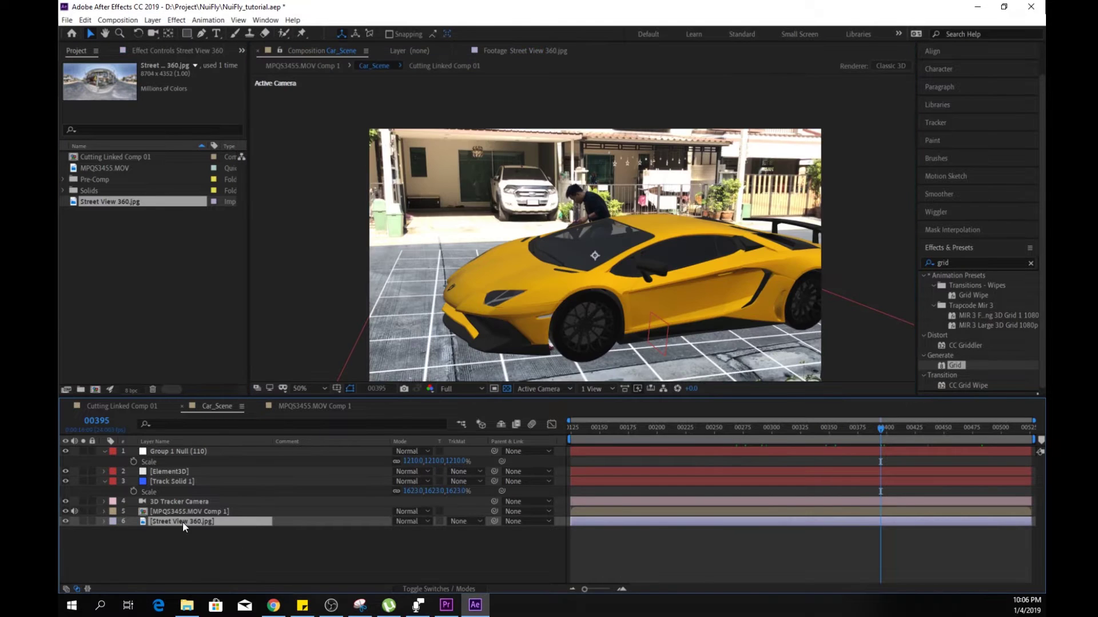
{"action": "mouse_move", "coordinate": [183, 521]}
{"action": "left_mouse_down"}
{"action": "mouse_move", "coordinate": [183, 451]}
{"action": "mouse_move", "coordinate": [182, 531]}
{"action": "left_mouse_up"}
{"action": "scroll", "coordinate": [491, 327], "scroll_direction": "up", "scroll_amount": 3}
{"action": "key", "text": "ctrl+shift+c"}
{"action": "left_click", "coordinate": [602, 420]}
Step: Assign the Street View 360.jpg layer to Layer 1 of the Element3D custom texture maps
{"action": "left_click", "coordinate": [170, 472]}
{"action": "key", "text": "F3"}
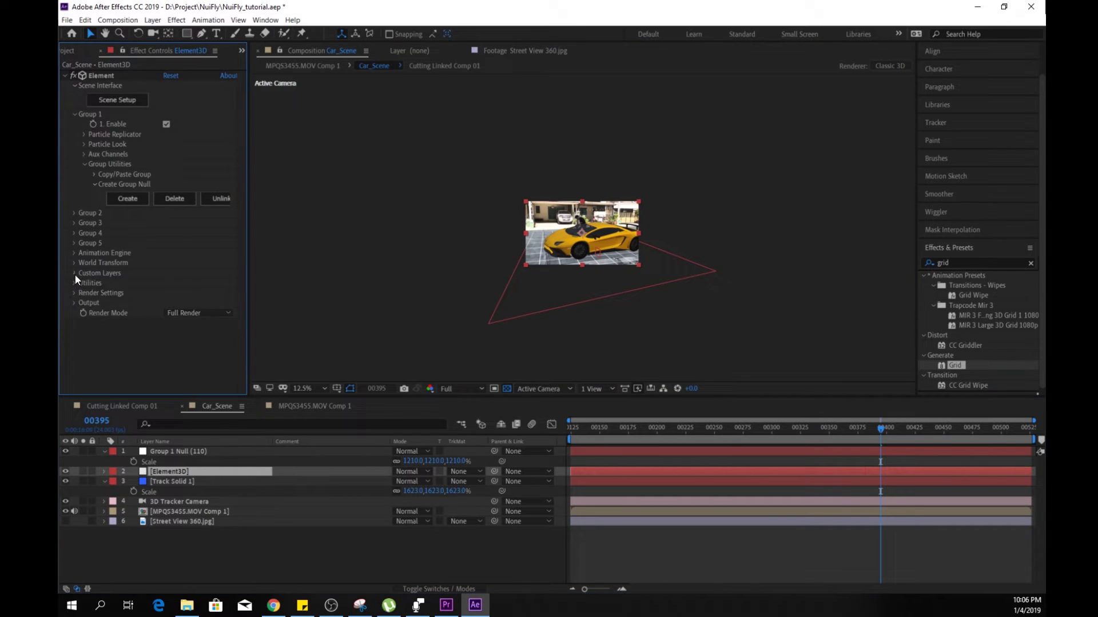
{"action": "scroll", "coordinate": [171, 297], "scroll_direction": "down", "scroll_amount": 4}
{"action": "left_click", "coordinate": [180, 189]}
{"action": "left_click", "coordinate": [230, 260]}
{"action": "scroll", "coordinate": [506, 276], "scroll_direction": "up", "scroll_amount": 3}
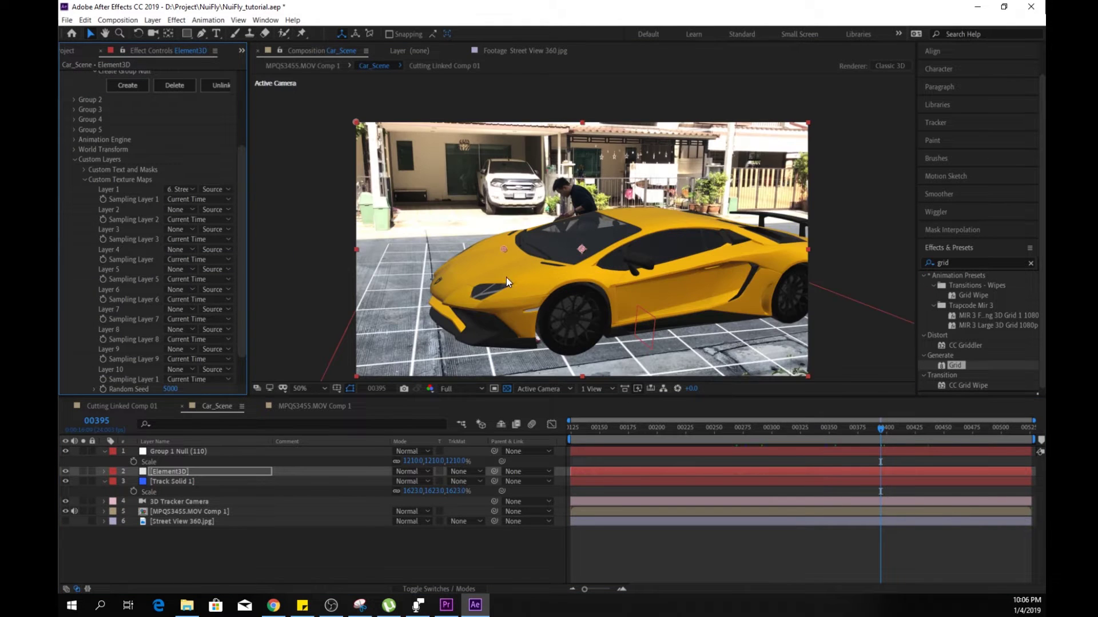
Step: Open Element's Scene Setup for the environment map, and adjust the Y rotation of the physical environment in the render settings
{"action": "key", "text": "h"}
{"action": "left_click_drag", "start_coordinate": [506, 277], "coordinate": [499, 249]}
{"action": "scroll", "coordinate": [153, 66], "scroll_direction": "up", "scroll_amount": 5}
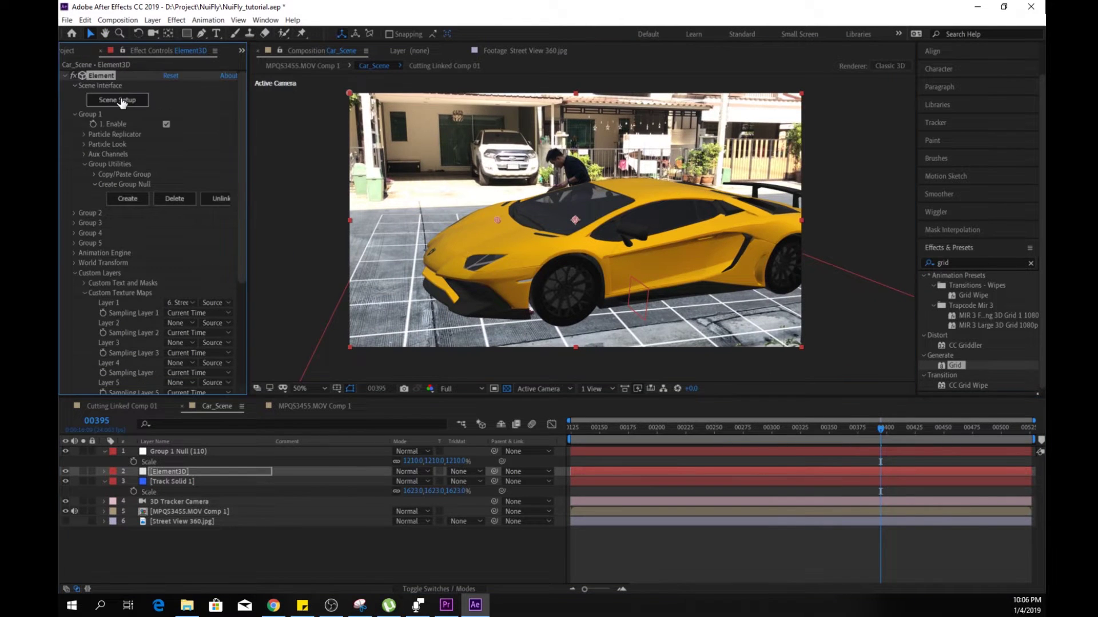
{"action": "left_click", "coordinate": [118, 100]}
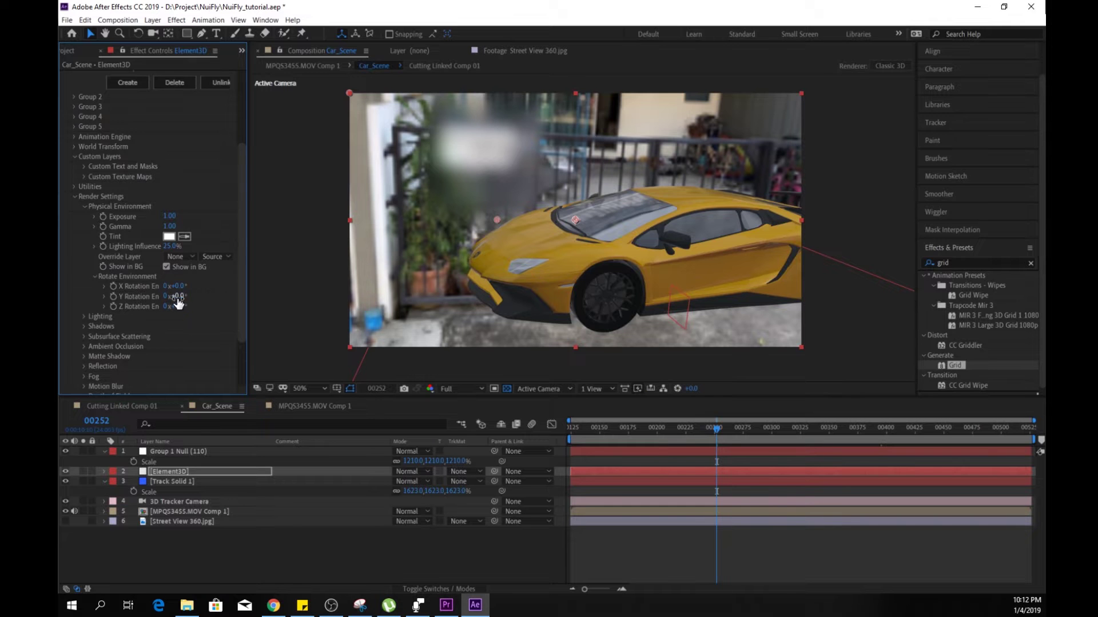
{"action": "mouse_move", "coordinate": [184, 296]}
{"action": "left_mouse_down"}
{"action": "mouse_move", "coordinate": [223, 298]}
{"action": "mouse_move", "coordinate": [179, 297]}
{"action": "left_mouse_up"}
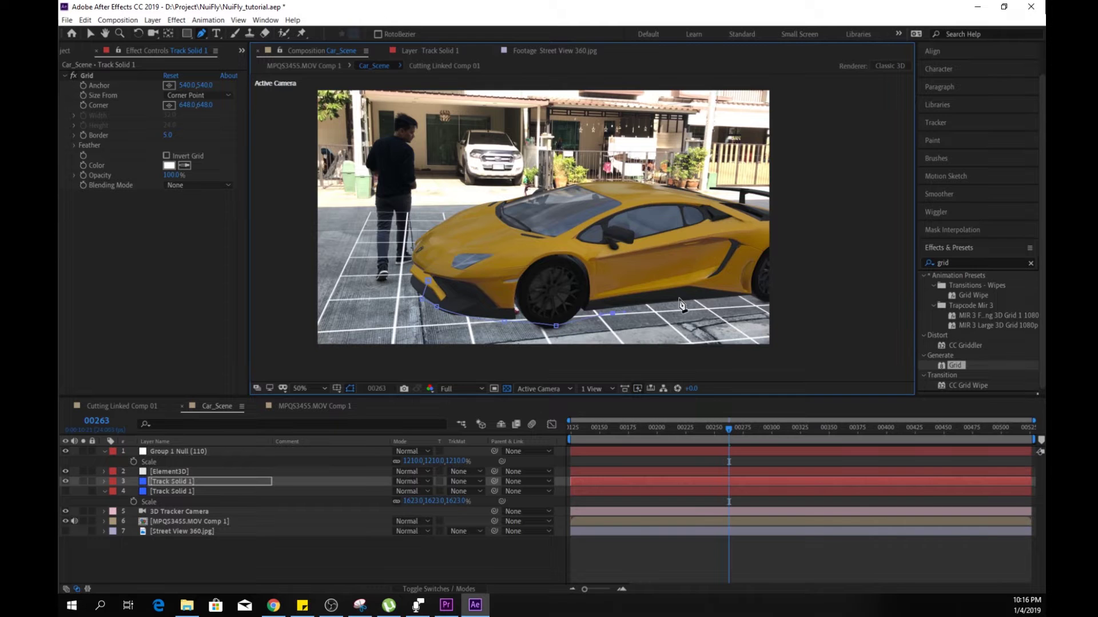
Step: Replace the Grid effect on the masked Track Solid 1 layer with a Fill effect
{"action": "left_click_drag", "start_coordinate": [747, 436], "coordinate": [803, 430]}
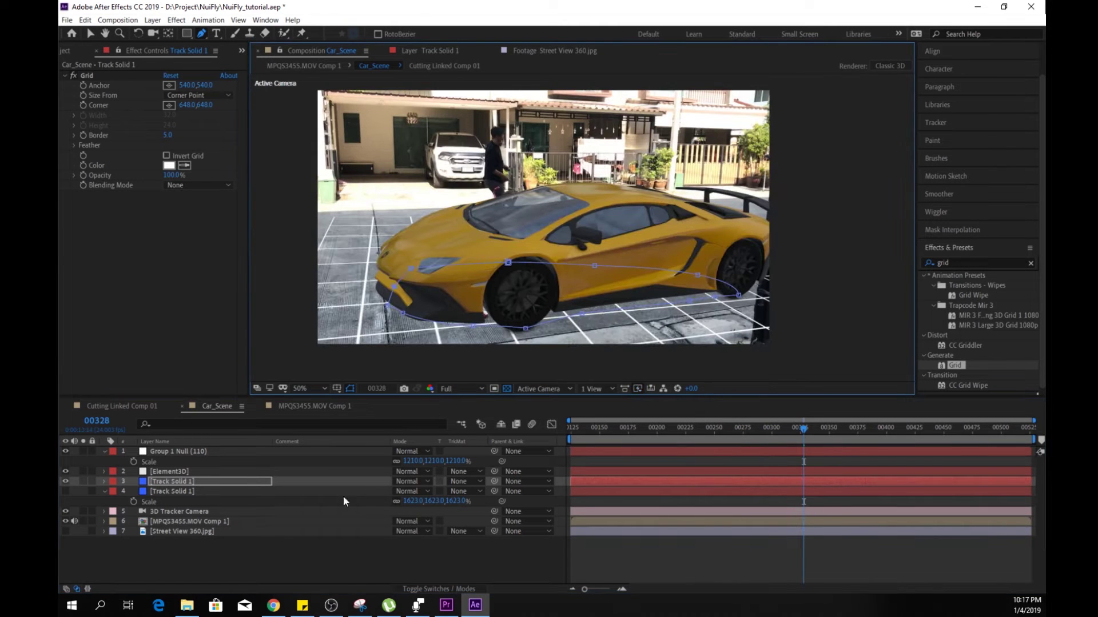
{"action": "left_click", "coordinate": [73, 75]}
{"action": "left_click", "coordinate": [87, 76]}
{"action": "key", "text": "Delete"}
{"action": "right_click", "coordinate": [118, 153]}
{"action": "mouse_move", "coordinate": [170, 315]}
{"action": "left_click", "coordinate": [298, 486]}
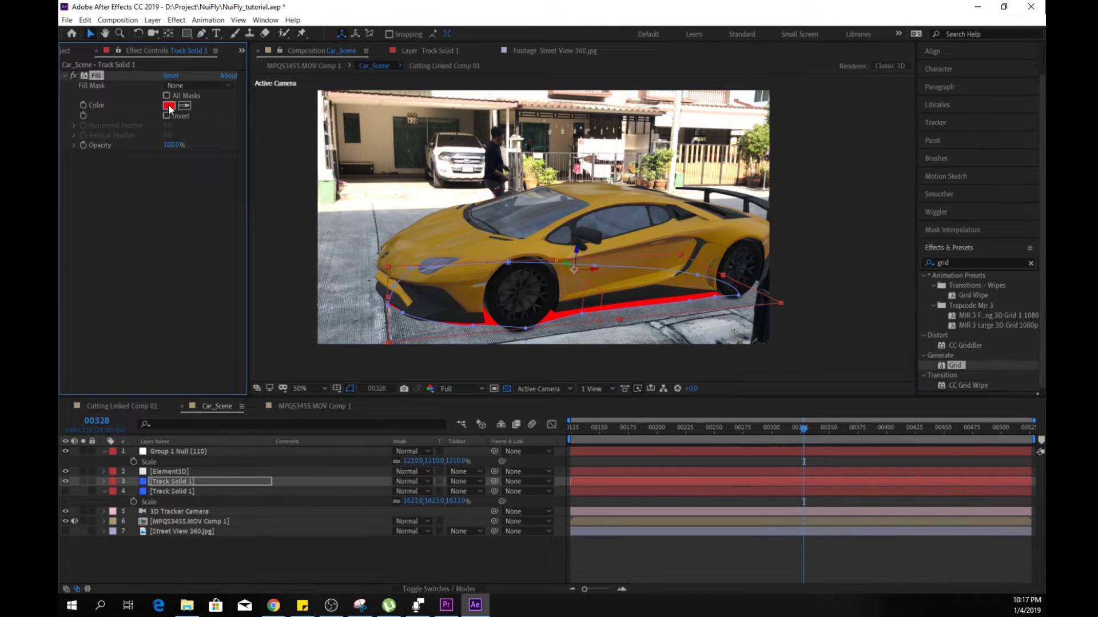
Step: Feather the Track Solid 1 shadow mask and reshape its lower and rear points beneath the car
{"action": "key", "text": "f"}
{"action": "left_click_drag", "start_coordinate": [411, 501], "coordinate": [423, 501]}
{"action": "left_click_drag", "start_coordinate": [587, 312], "coordinate": [591, 318]}
{"action": "left_click_drag", "start_coordinate": [750, 293], "coordinate": [758, 295]}
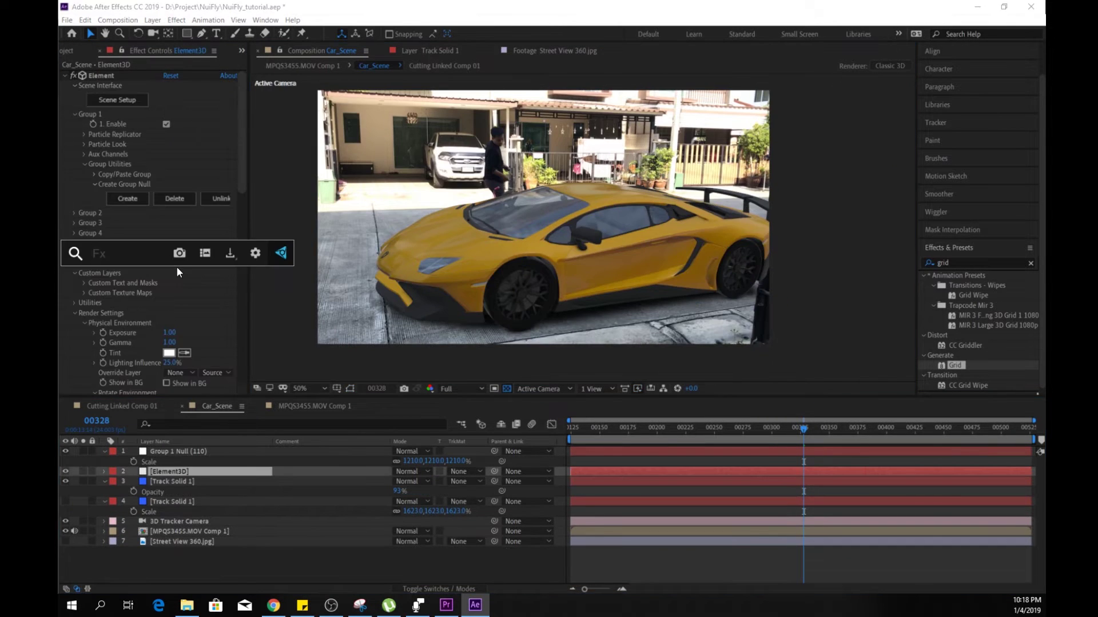
Step: Apply Curves to the Element3D layer and shape the RGB curve with slightly lowered shadows and highlights
{"action": "left_click", "coordinate": [177, 267]}
{"action": "mouse_move", "coordinate": [116, 326]}
{"action": "left_mouse_down"}
{"action": "mouse_move", "coordinate": [145, 314]}
{"action": "mouse_move", "coordinate": [119, 329]}
{"action": "left_mouse_up"}
{"action": "left_click_drag", "start_coordinate": [176, 267], "coordinate": [156, 280]}
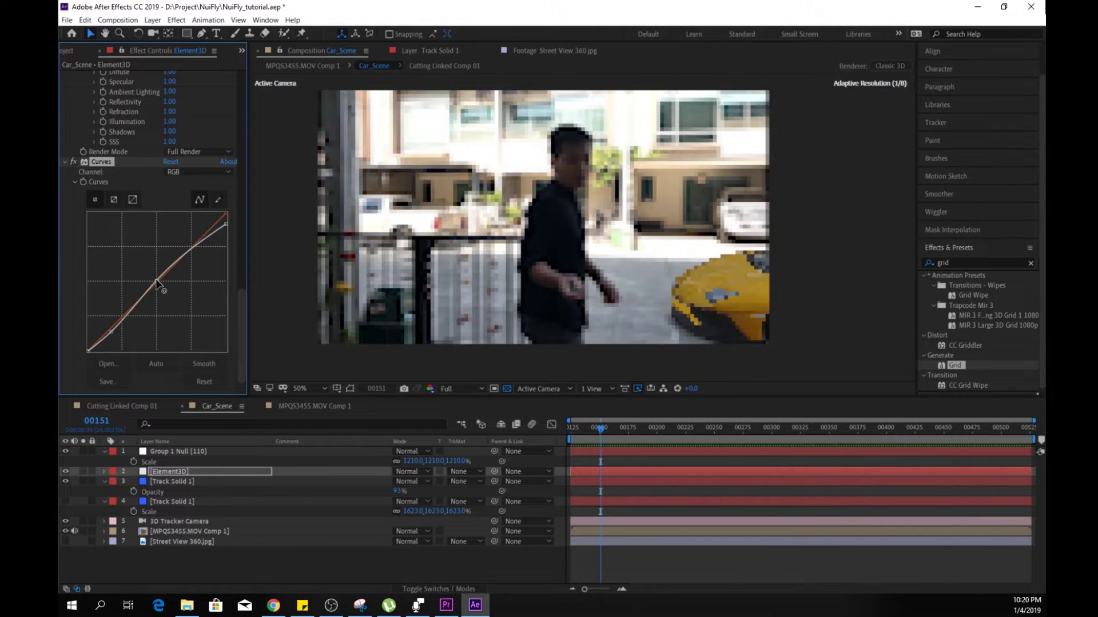
{"action": "left_click", "coordinate": [583, 429]}
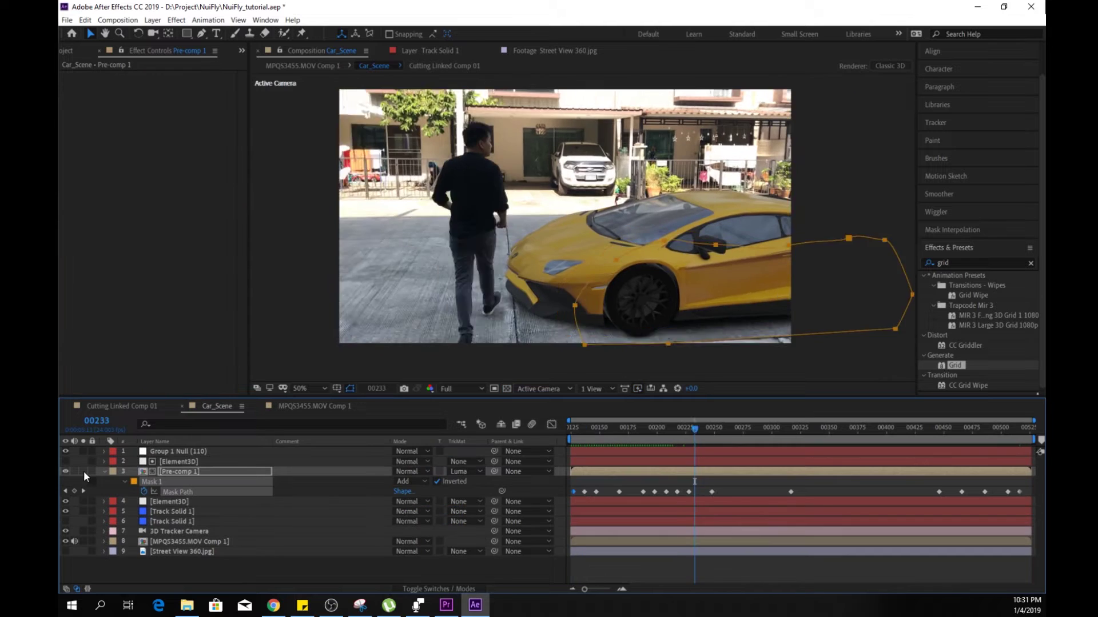
Step: Duplicate the MPQS3455.MOV Comp 1 footage layer and move the copy above all other layers
{"action": "mouse_move", "coordinate": [777, 434]}
{"action": "left_mouse_down"}
{"action": "mouse_move", "coordinate": [797, 430]}
{"action": "mouse_move", "coordinate": [780, 434]}
{"action": "left_mouse_up"}
{"action": "left_click", "coordinate": [171, 543]}
{"action": "key", "text": "ctrl+d"}
{"action": "left_click_drag", "start_coordinate": [171, 542], "coordinate": [171, 448]}
Step: Apply the Tint and Curves effects to the top MPQS3455.MOV Comp 1 layer
{"action": "key", "text": "ctrl+space"}
{"action": "type", "text": "tint"}
{"action": "key", "text": "Return"}
{"action": "key", "text": "ctrl+space"}
{"action": "type", "text": "cur"}
{"action": "key", "text": "Return"}
Step: Steepen the top layer's RGB curve by pulling both end points inward for a high-contrast black-and-white matte
{"action": "left_click", "coordinate": [142, 296]}
{"action": "left_click_drag", "start_coordinate": [143, 300], "coordinate": [127, 287]}
{"action": "left_click_drag", "start_coordinate": [137, 290], "coordinate": [194, 211]}
{"action": "key", "text": "ctrl+z"}
{"action": "left_click_drag", "start_coordinate": [152, 240], "coordinate": [146, 212]}
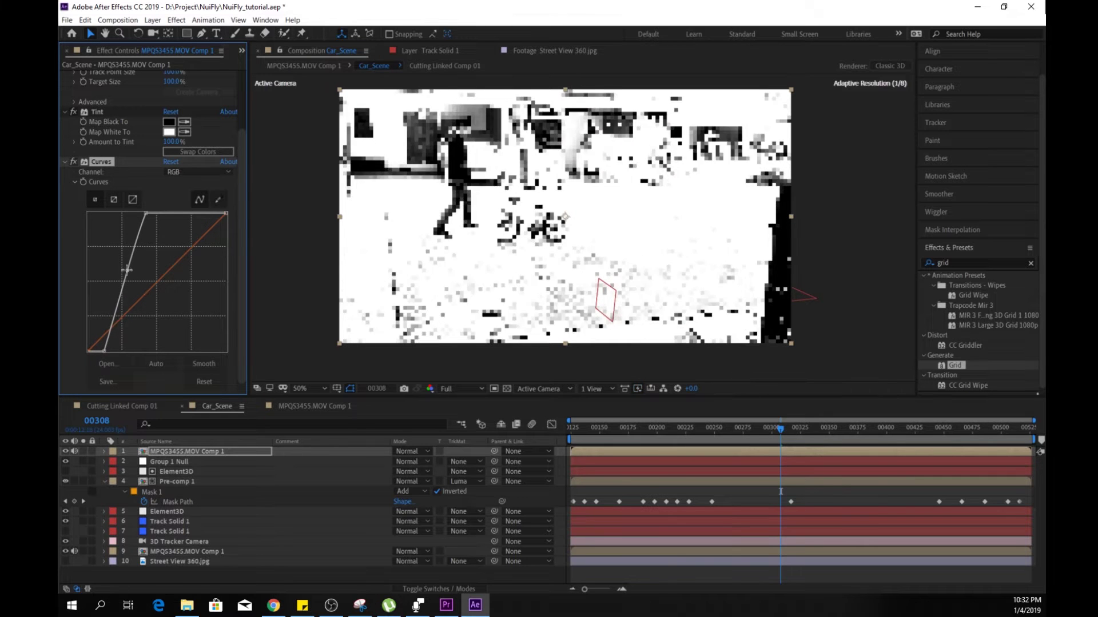
{"action": "left_click_drag", "start_coordinate": [140, 213], "coordinate": [132, 213]}
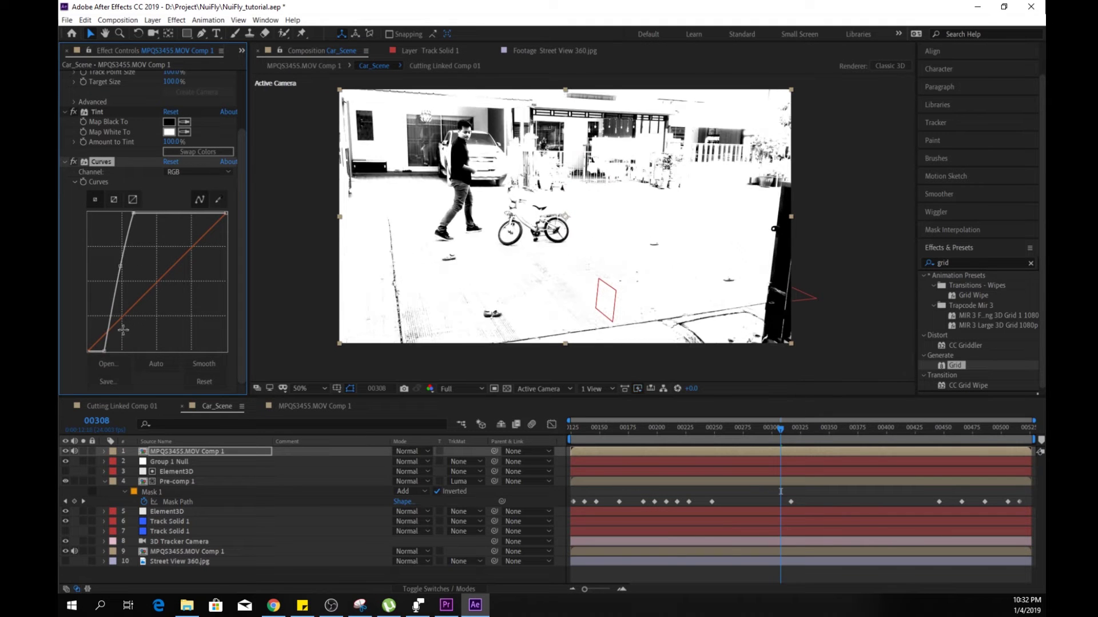
{"action": "left_click_drag", "start_coordinate": [104, 351], "coordinate": [115, 351]}
Step: Duplicate the original footage directly below the black-and-white layer and give the copy a Luma Inverted track matte
{"action": "key", "text": "ctrl+d"}
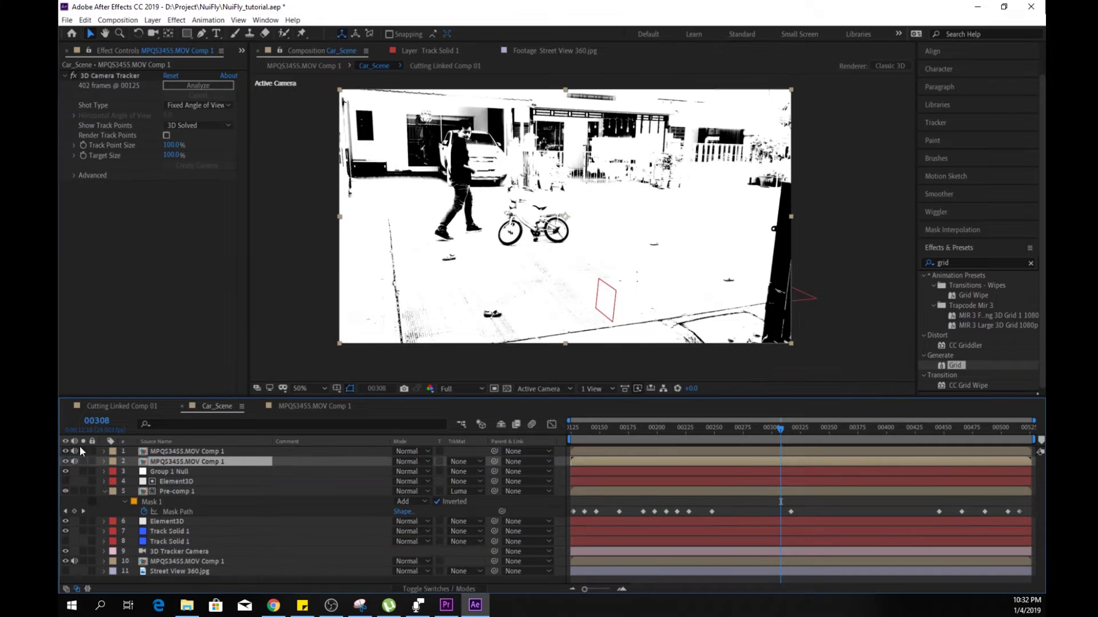
{"action": "left_click_drag", "start_coordinate": [752, 429], "coordinate": [735, 428]}
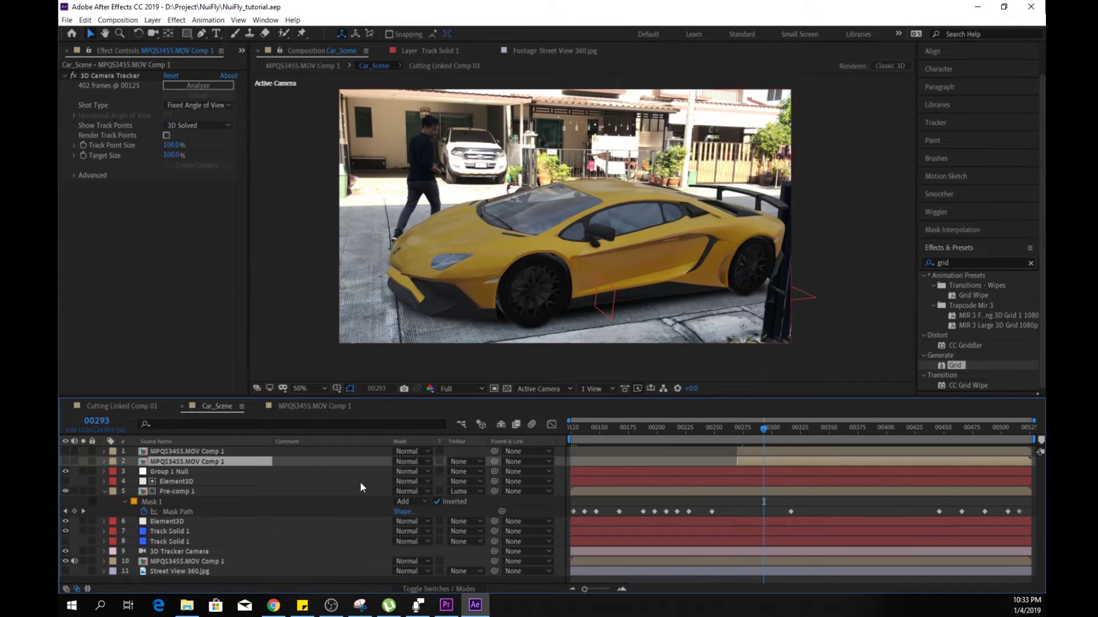
{"action": "left_click", "coordinate": [466, 462]}
{"action": "left_click", "coordinate": [535, 521]}
{"action": "left_click", "coordinate": [67, 461]}
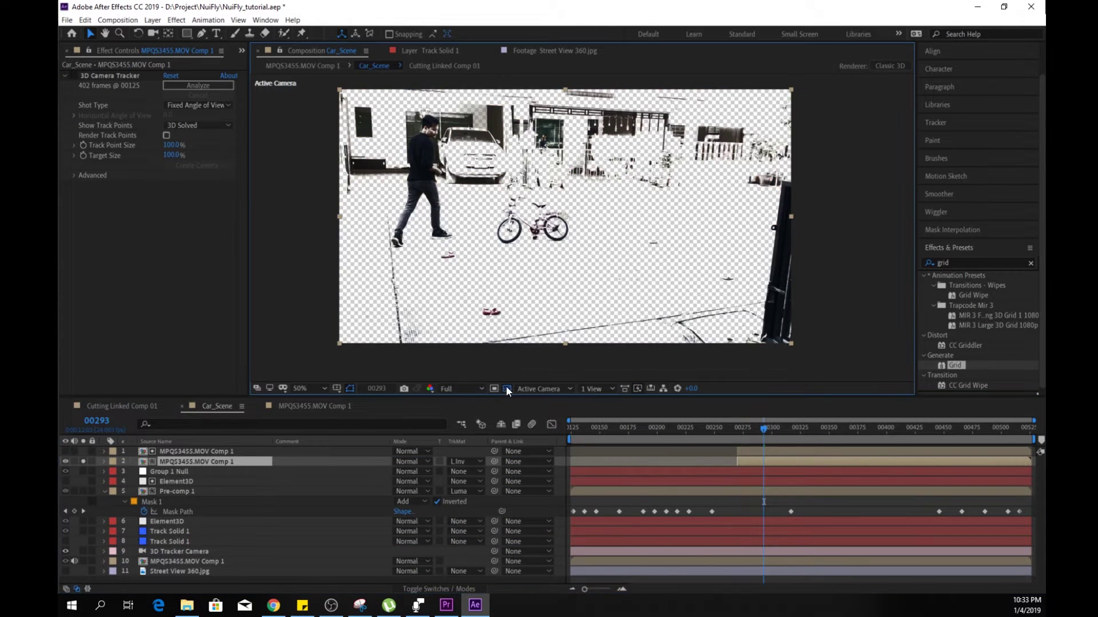
{"action": "left_click", "coordinate": [84, 461]}
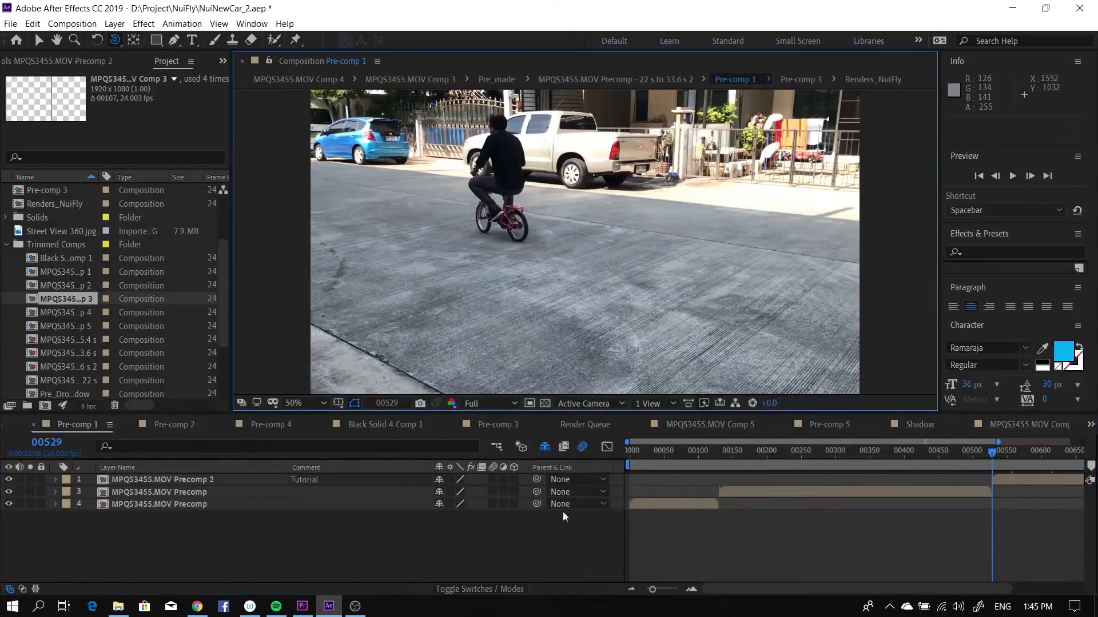
Step: Open the MPQS3455.MOV Precomp - 22 s to 33.6 s composition and inspect the cycling shot in an enlarged view
{"action": "double_click", "coordinate": [212, 481]}
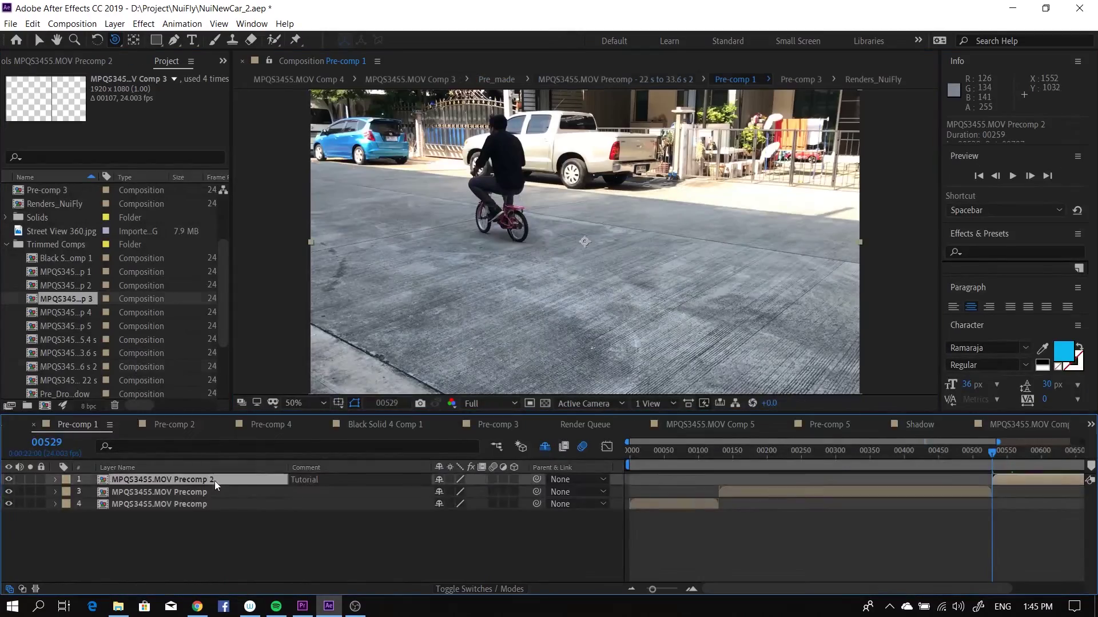
{"action": "mouse_move", "coordinate": [717, 456]}
{"action": "left_mouse_down"}
{"action": "mouse_move", "coordinate": [1055, 463]}
{"action": "mouse_move", "coordinate": [754, 466]}
{"action": "mouse_move", "coordinate": [817, 462]}
{"action": "left_mouse_up"}
{"action": "left_click_drag", "start_coordinate": [823, 414], "coordinate": [822, 461]}
{"action": "key", "text": "grave"}
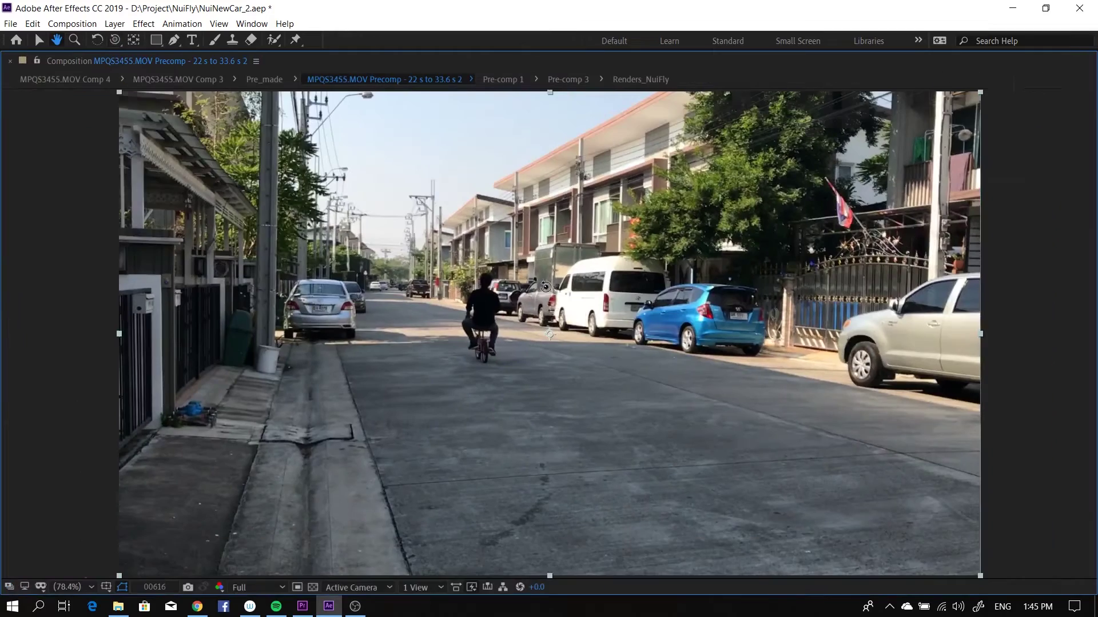
{"action": "key", "text": "grave"}
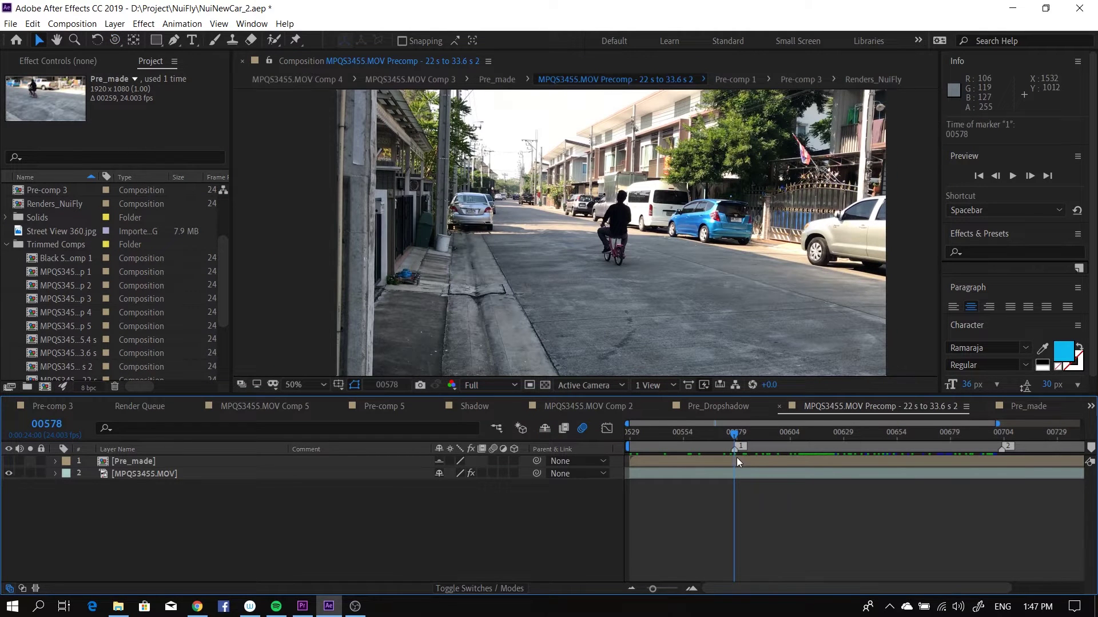
Step: Duplicate the MPQS3455.MOV layer and draw a closed Pen mask around the cyclist on the upper copy at frame 00578
{"action": "left_click", "coordinate": [153, 465]}
{"action": "left_click", "coordinate": [128, 474]}
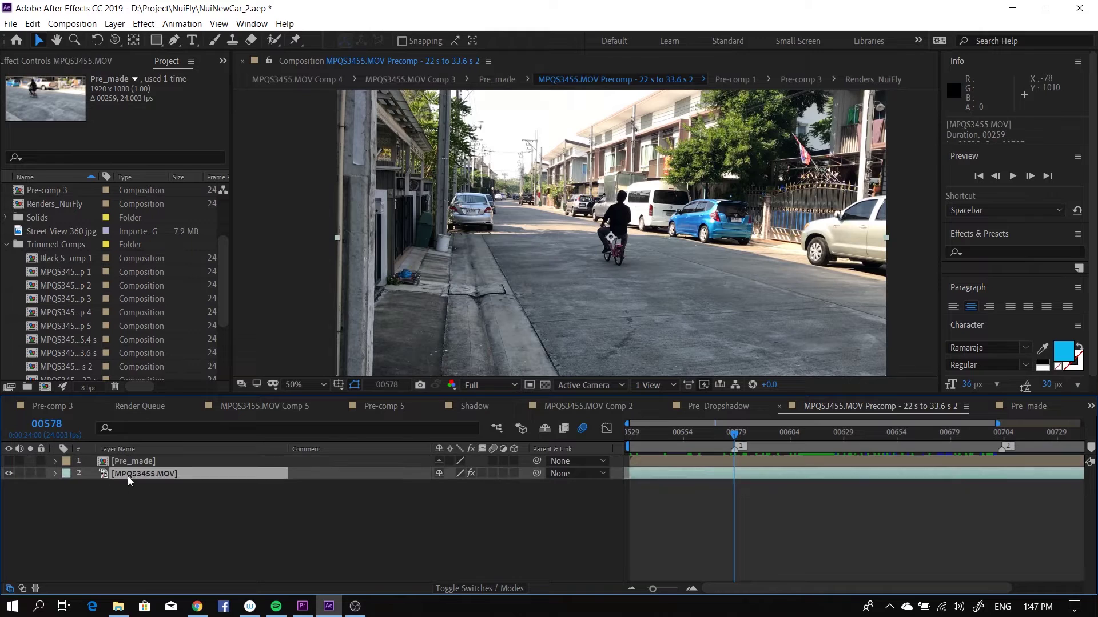
{"action": "key", "text": "ctrl+d"}
{"action": "key", "text": "grave"}
{"action": "scroll", "coordinate": [428, 293], "scroll_direction": "up", "scroll_amount": 2}
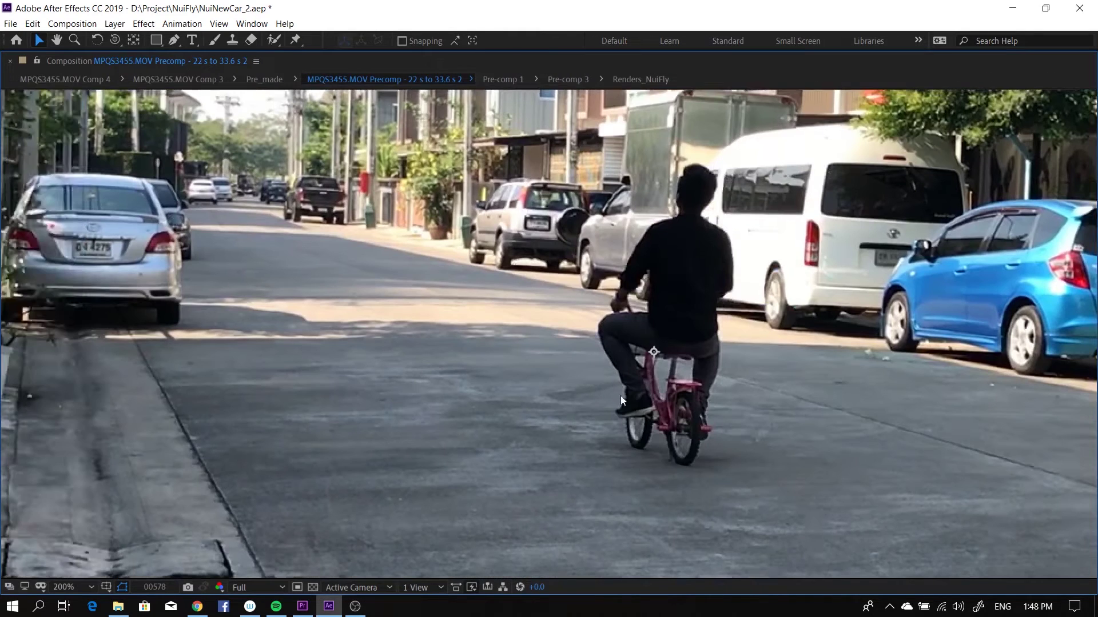
{"action": "left_click_drag", "start_coordinate": [428, 294], "coordinate": [343, 292]}
{"action": "key", "text": "g"}
{"action": "left_click", "coordinate": [560, 472]}
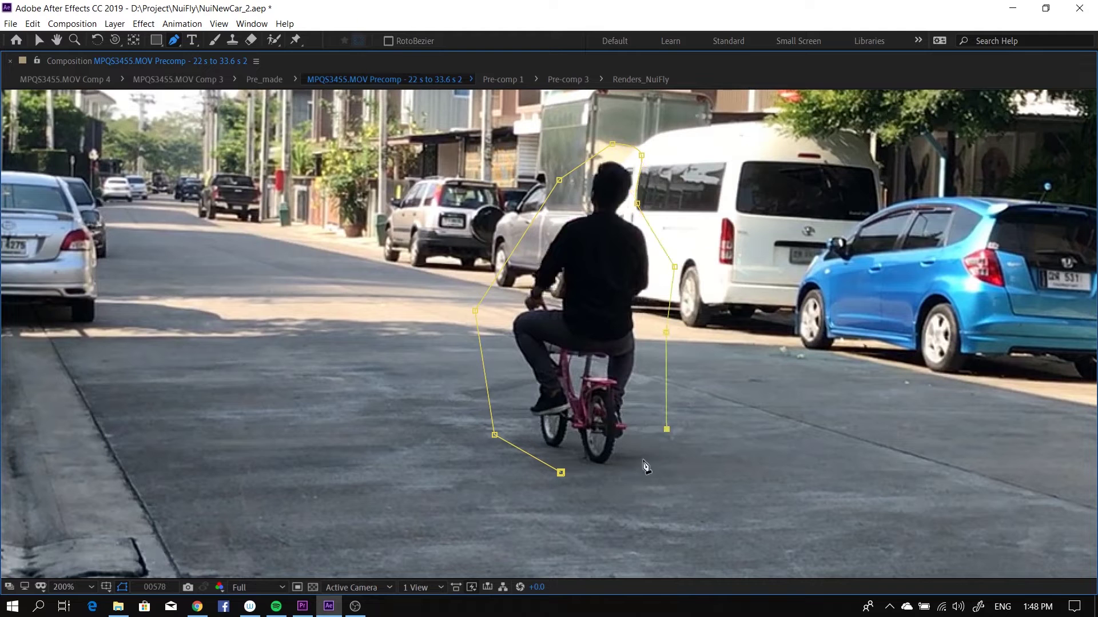
{"action": "key", "text": "grave"}
{"action": "scroll", "coordinate": [627, 264], "scroll_direction": "down", "scroll_amount": 4}
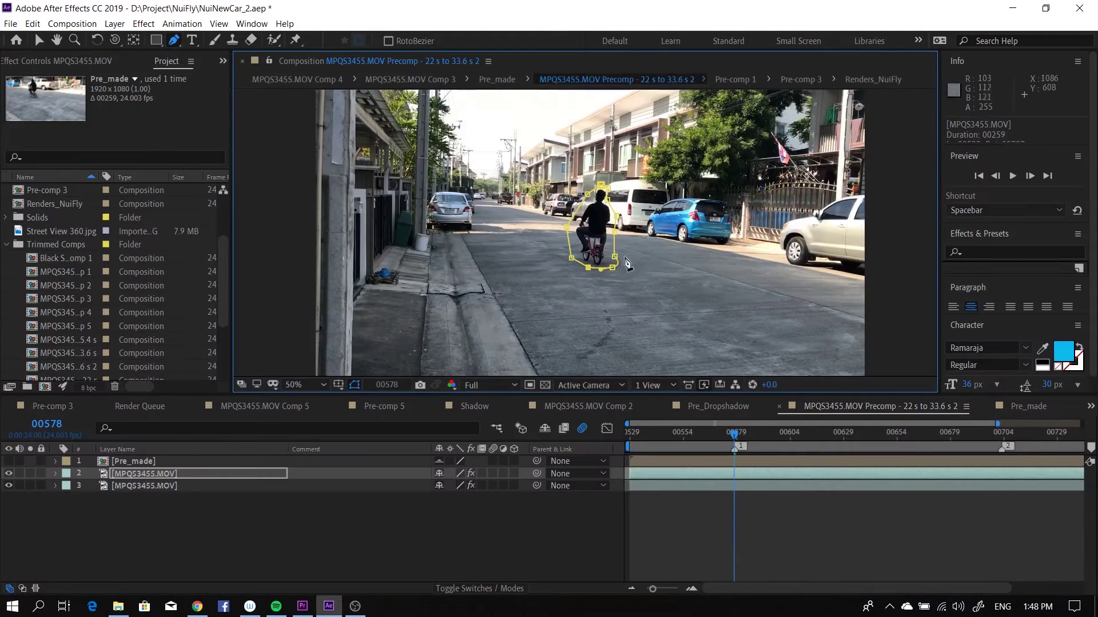
Step: Keyframe the masked cyclist layer's Position and Scale at frame 00578, and separate its Position into X and Y dimensions
{"action": "left_click", "coordinate": [229, 474]}
{"action": "scroll", "coordinate": [623, 224], "scroll_direction": "up", "scroll_amount": 1}
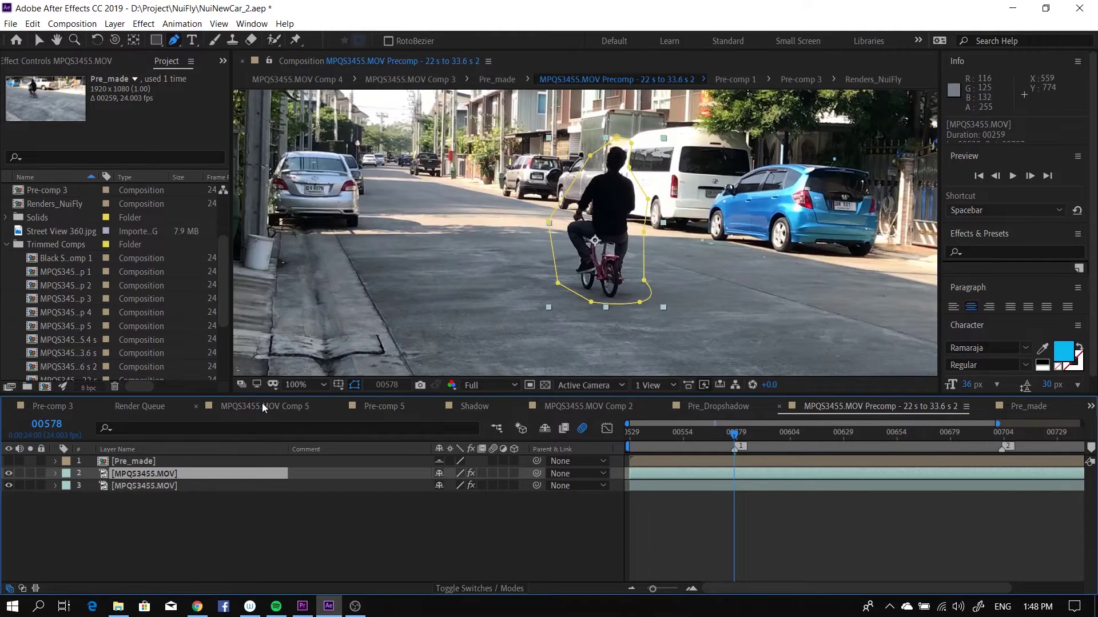
{"action": "key", "text": "p"}
{"action": "key", "text": "shift+s"}
{"action": "left_click_drag", "start_coordinate": [91, 486], "coordinate": [92, 498]}
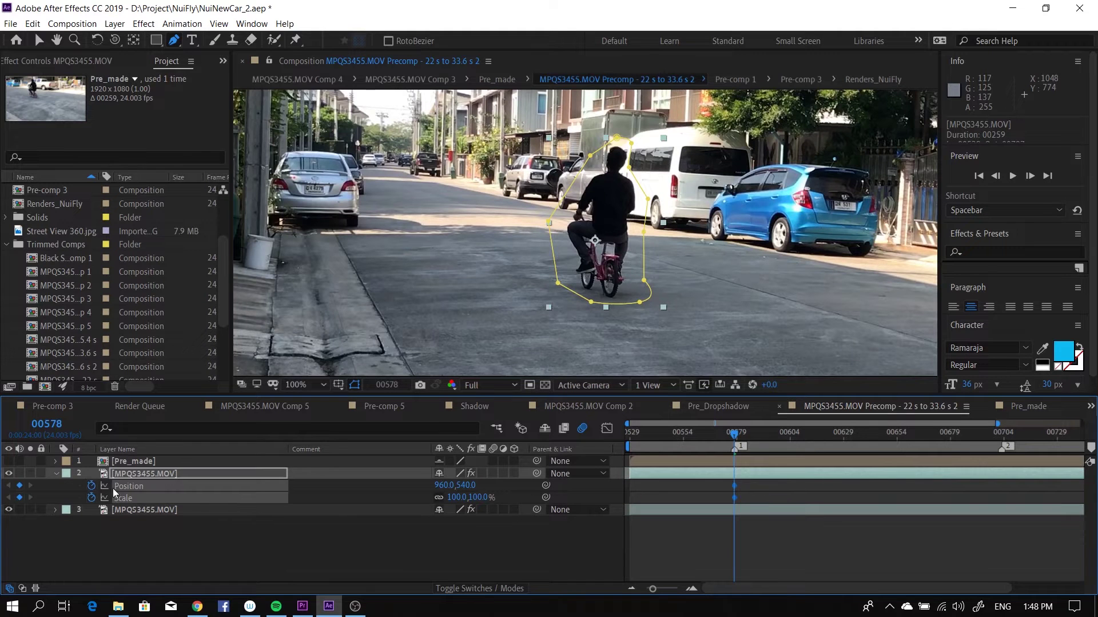
{"action": "left_click", "coordinate": [607, 429]}
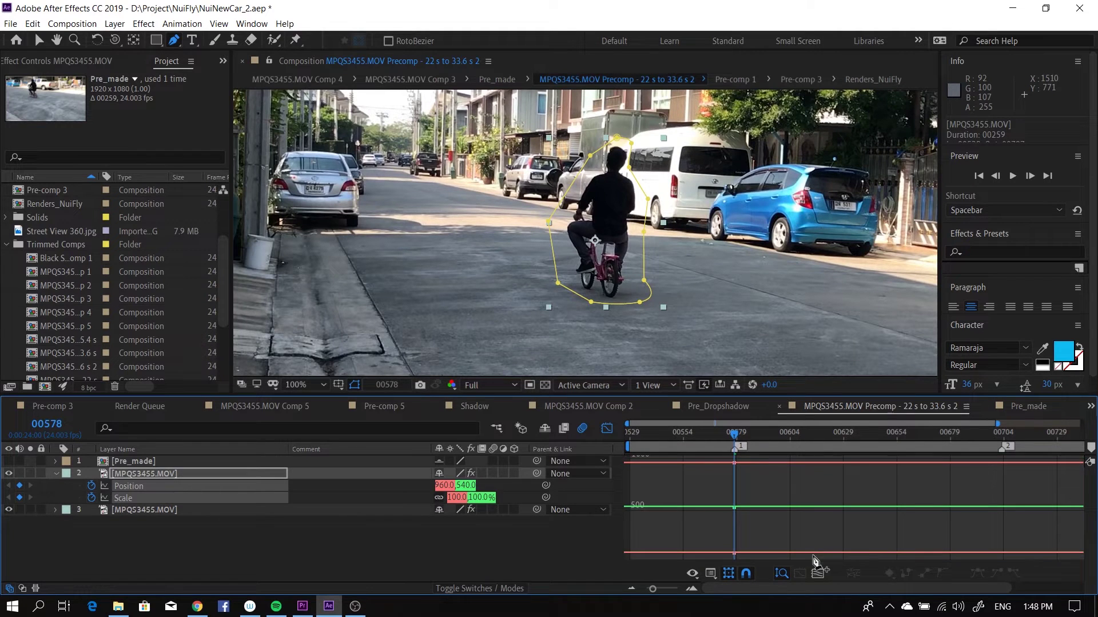
{"action": "left_click", "coordinate": [854, 573]}
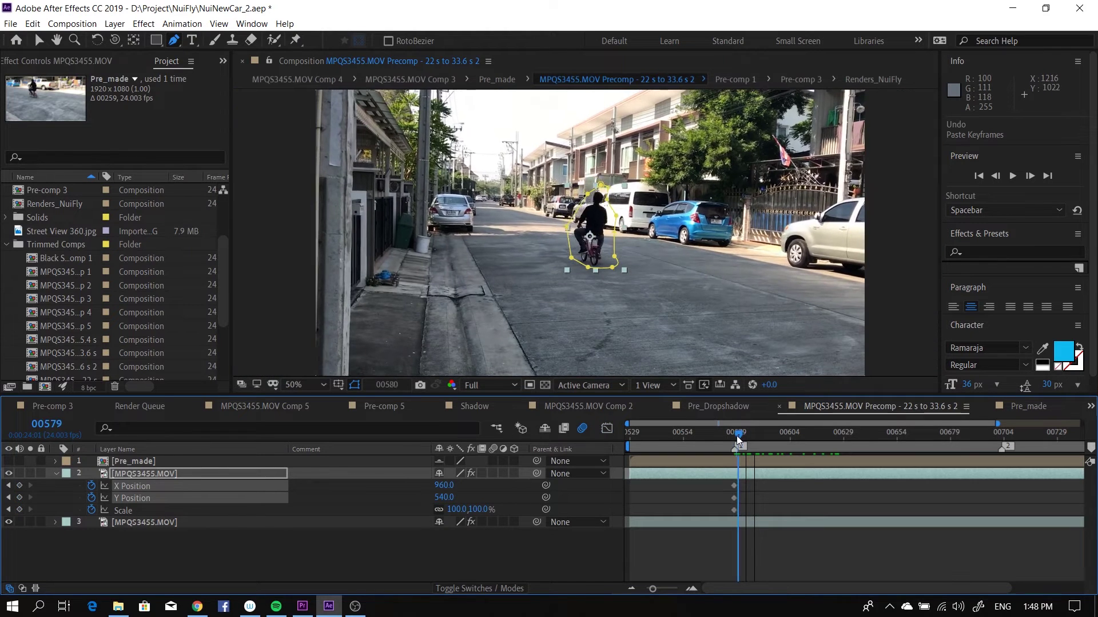
{"action": "left_click_drag", "start_coordinate": [737, 444], "coordinate": [735, 443]}
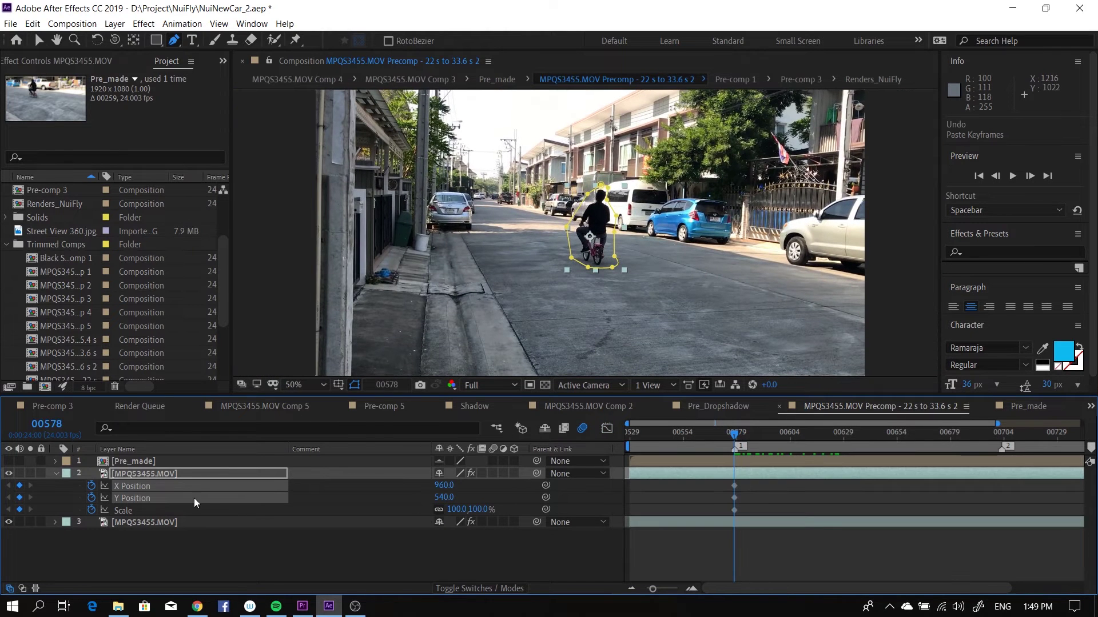
Step: Freeze the masked cyclist layer on frame 00578
{"action": "right_click", "coordinate": [202, 473]}
{"action": "mouse_move", "coordinate": [343, 200]}
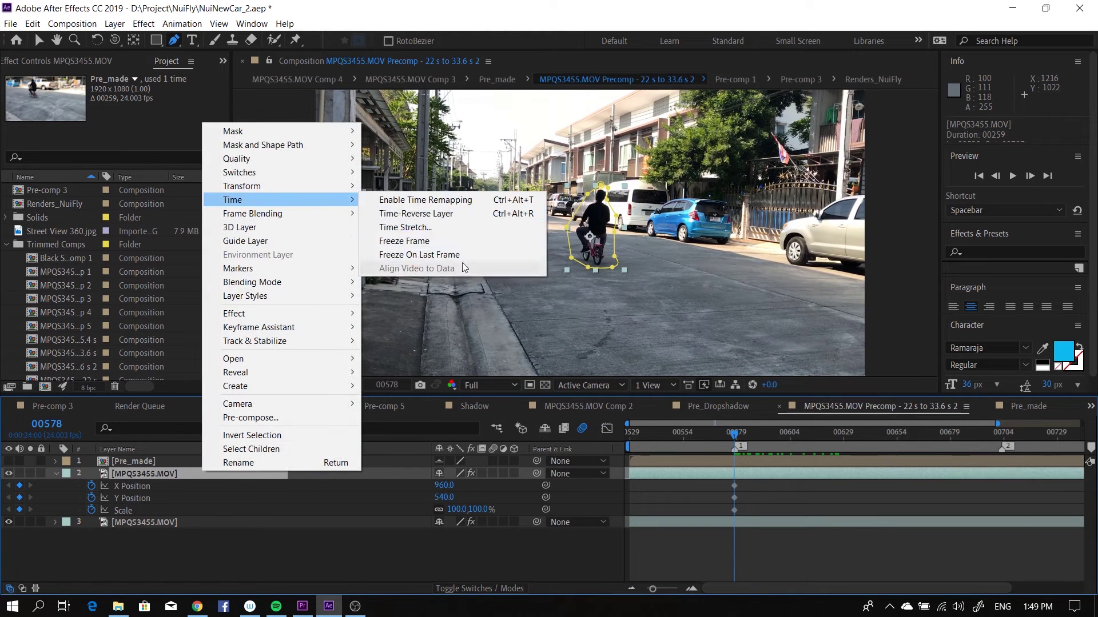
{"action": "left_click", "coordinate": [442, 243]}
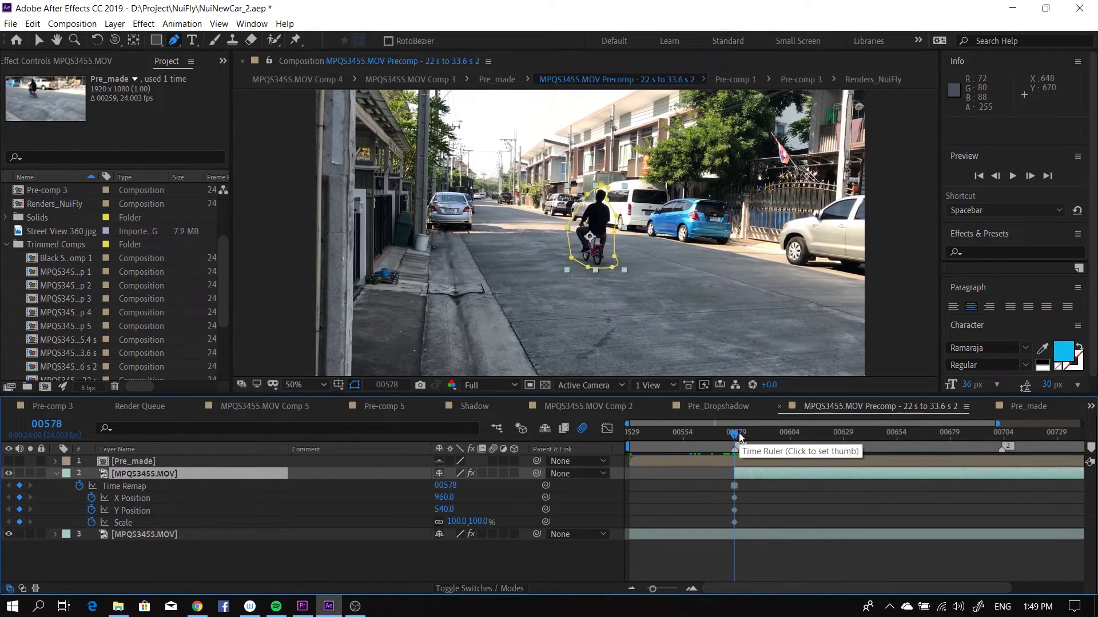
Step: At frame 00609, keyframe the frozen cyclist at position 806, 496 with 80% scale
{"action": "left_click", "coordinate": [140, 501]}
{"action": "left_click", "coordinate": [137, 523], "text": "shift"}
{"action": "left_click_drag", "start_coordinate": [738, 440], "coordinate": [801, 438]}
{"action": "key", "text": "v"}
{"action": "left_click", "coordinate": [148, 564]}
{"action": "left_click", "coordinate": [606, 225]}
{"action": "left_click_drag", "start_coordinate": [602, 224], "coordinate": [547, 207]}
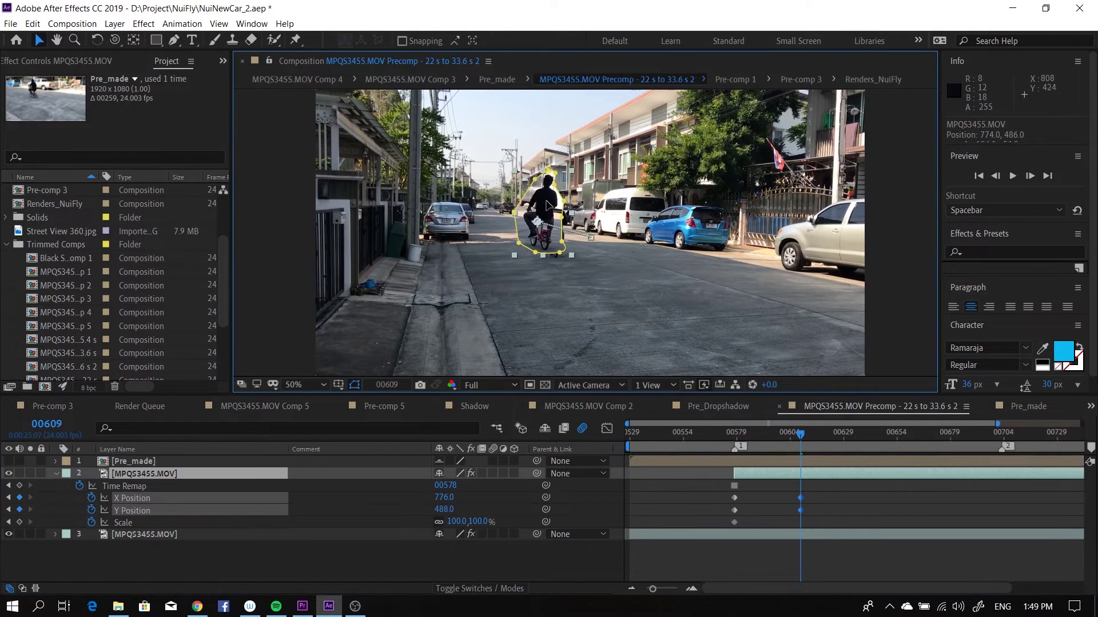
{"action": "left_click_drag", "start_coordinate": [458, 521], "coordinate": [434, 522]}
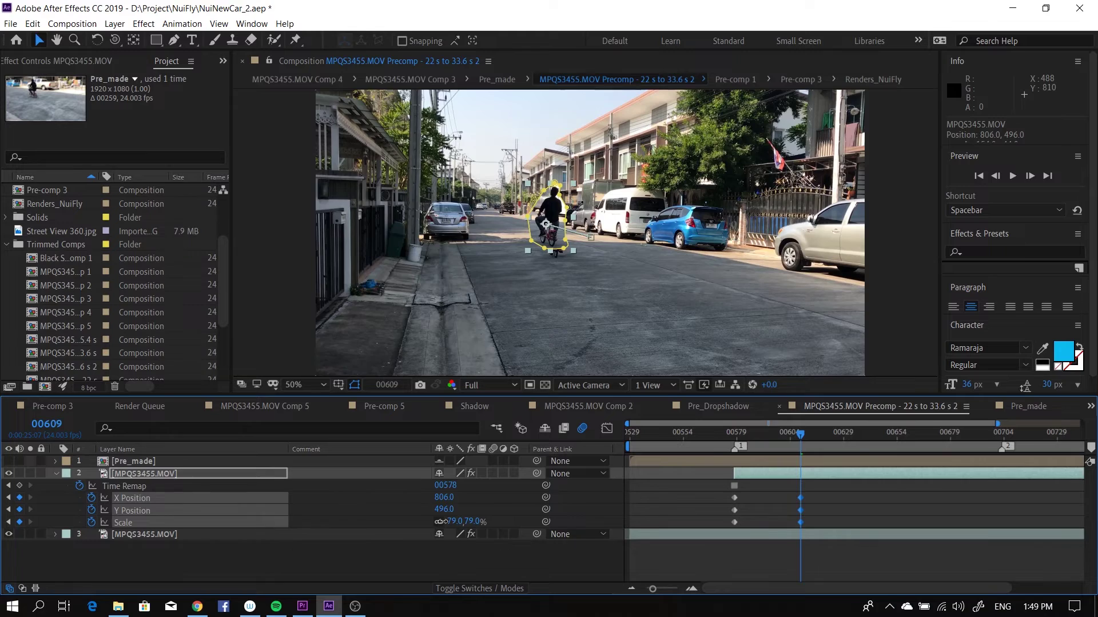
Step: At frame 00641, keyframe the frozen cyclist up in the sky at position 709, 339 with 44% scale
{"action": "left_click_drag", "start_coordinate": [777, 439], "coordinate": [869, 438]}
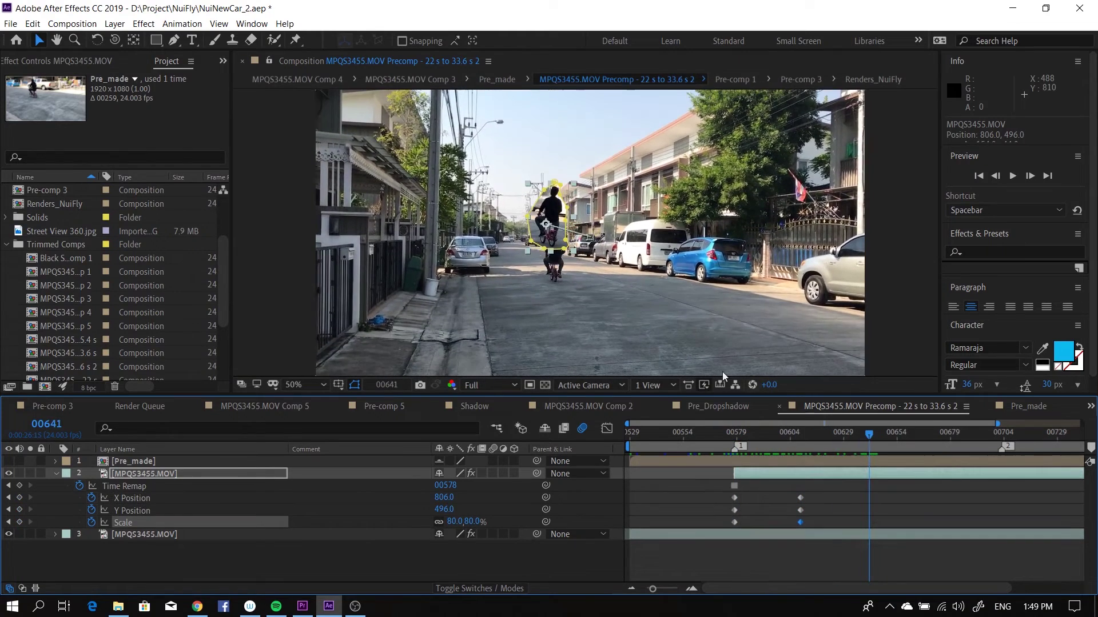
{"action": "left_click_drag", "start_coordinate": [558, 209], "coordinate": [514, 174]}
{"action": "left_click_drag", "start_coordinate": [458, 522], "coordinate": [445, 522]}
{"action": "scroll", "coordinate": [518, 177], "scroll_direction": "up", "scroll_amount": 1}
{"action": "left_click_drag", "start_coordinate": [462, 212], "coordinate": [472, 212]}
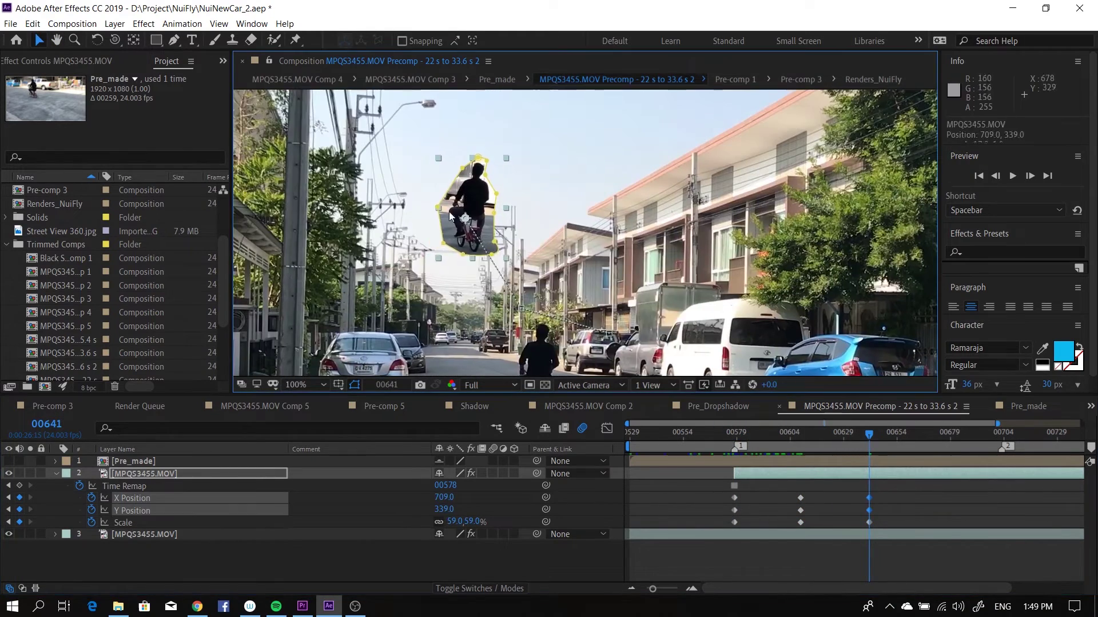
{"action": "key", "text": "ctrl+s"}
{"action": "left_click", "coordinate": [606, 429]}
{"action": "left_click", "coordinate": [123, 523]}
{"action": "left_click_drag", "start_coordinate": [454, 522], "coordinate": [446, 524]}
Step: Recombine the Position dimensions, and at frame 00679 keyframe the cyclist at about 771, 171 with a smaller scale
{"action": "scroll", "coordinate": [503, 268], "scroll_direction": "down", "scroll_amount": 1}
{"action": "left_click_drag", "start_coordinate": [869, 437], "coordinate": [950, 441]}
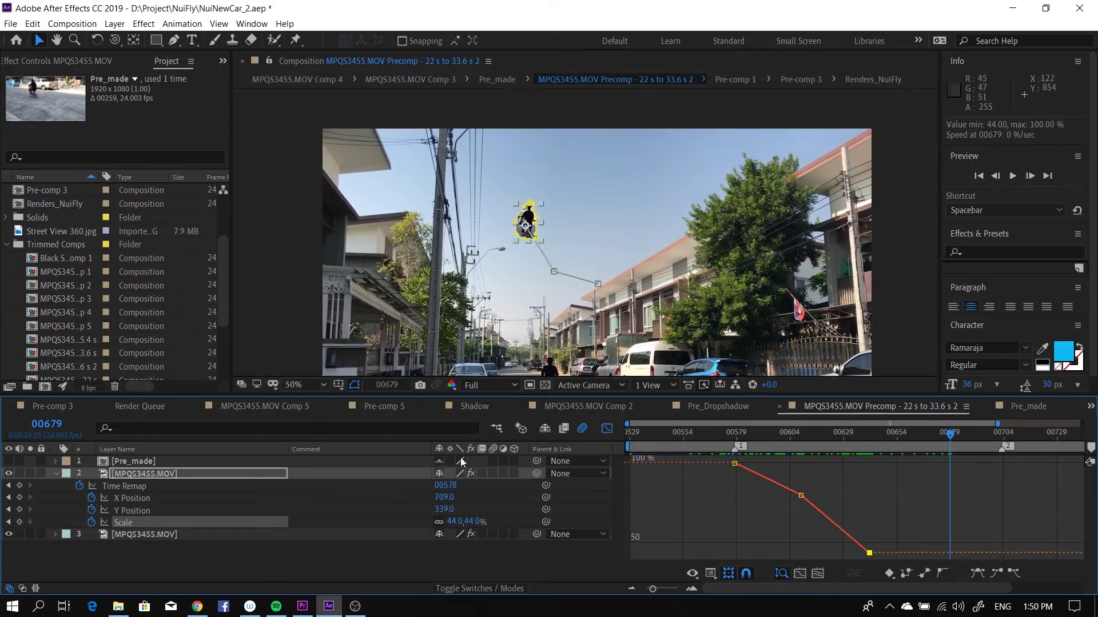
{"action": "right_click", "coordinate": [132, 498]}
{"action": "left_click", "coordinate": [206, 574]}
{"action": "key", "text": "ctrl+z"}
{"action": "scroll", "coordinate": [526, 223], "scroll_direction": "up", "scroll_amount": 1}
{"action": "left_click_drag", "start_coordinate": [447, 265], "coordinate": [482, 172]}
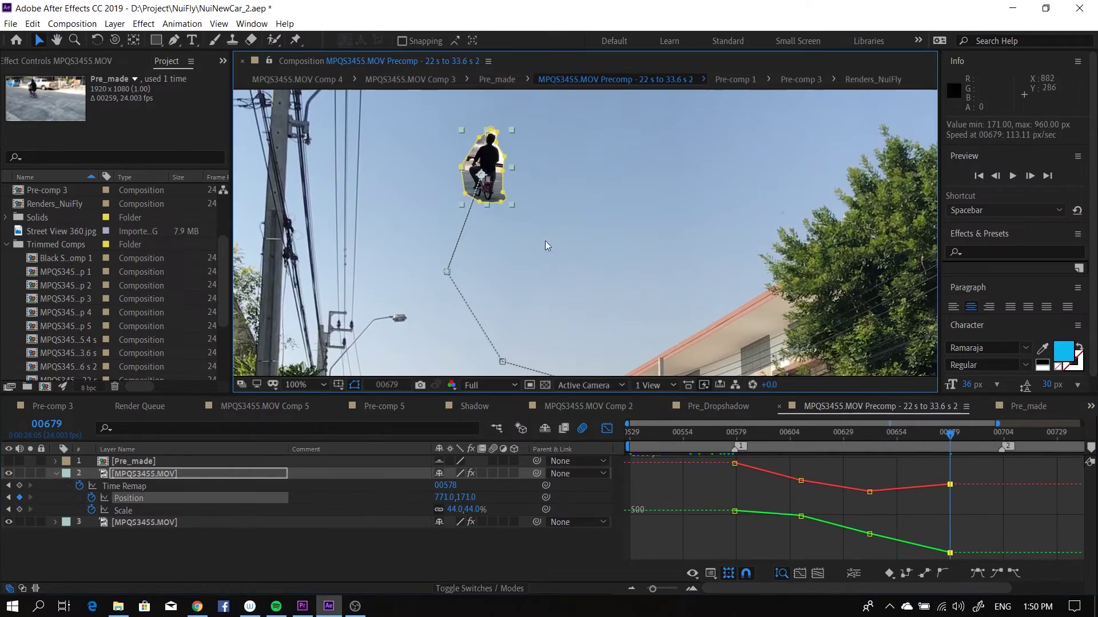
{"action": "left_click_drag", "start_coordinate": [455, 509], "coordinate": [436, 510]}
{"action": "left_click", "coordinate": [400, 552]}
{"action": "scroll", "coordinate": [687, 260], "scroll_direction": "down", "scroll_amount": 1}
{"action": "left_click", "coordinate": [723, 435]}
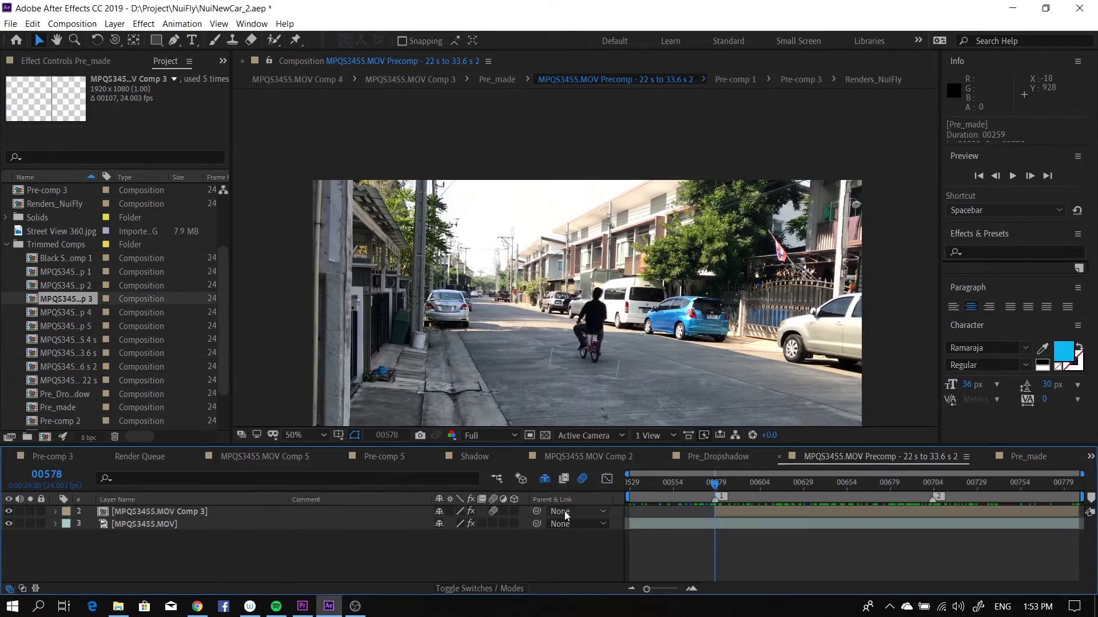
Step: Examine the animated cyclist against the original rider and inspect the contents of the MPQS3455.MOV Comp 3 precomp
{"action": "left_click_drag", "start_coordinate": [727, 493], "coordinate": [760, 490]}
{"action": "key", "text": "i"}
{"action": "scroll", "coordinate": [537, 366], "scroll_direction": "up", "scroll_amount": 2}
{"action": "left_click_drag", "start_coordinate": [529, 383], "coordinate": [744, 154]}
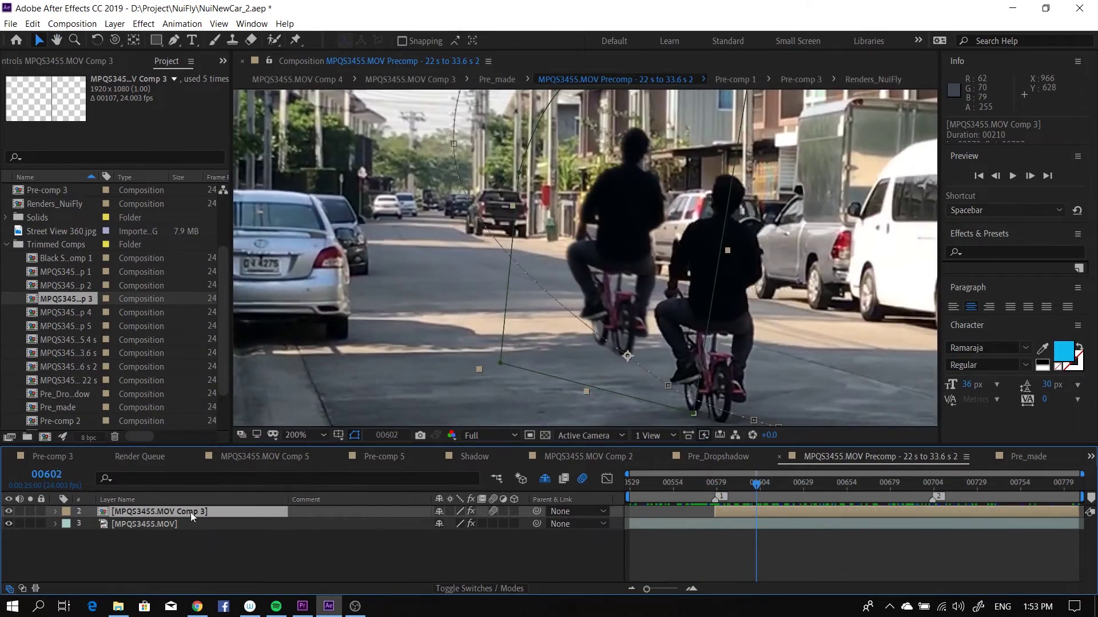
{"action": "double_click", "coordinate": [188, 512]}
{"action": "scroll", "coordinate": [479, 226], "scroll_direction": "up", "scroll_amount": 1}
{"action": "left_click_drag", "start_coordinate": [477, 220], "coordinate": [571, 234]}
{"action": "left_click_drag", "start_coordinate": [726, 487], "coordinate": [794, 487]}
{"action": "key", "text": "Tab"}
{"action": "left_click", "coordinate": [898, 520]}
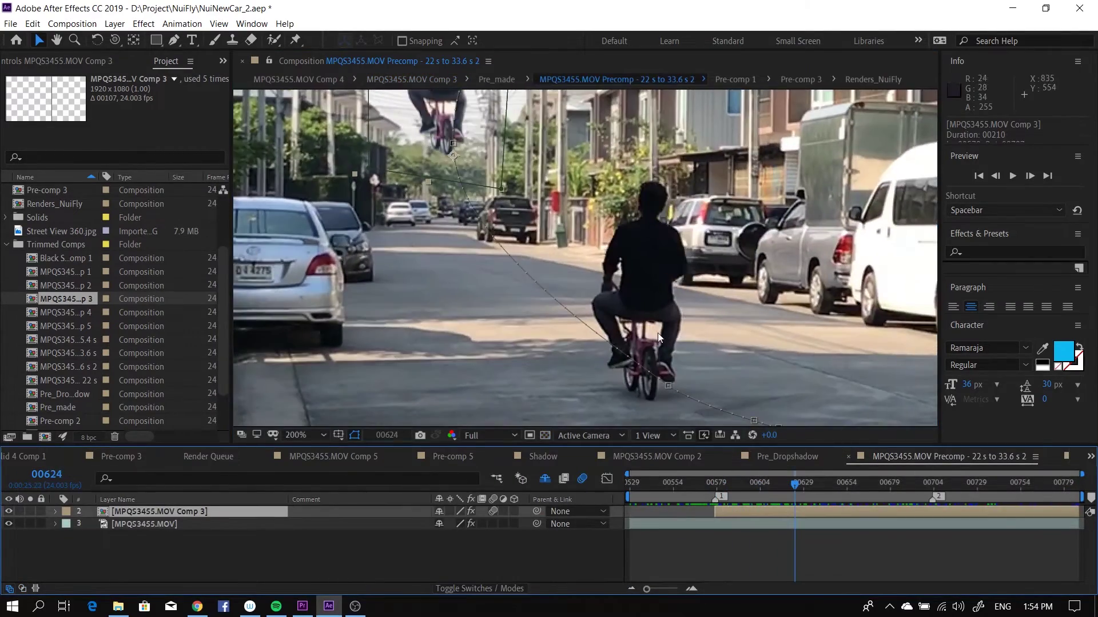
Step: Review the cyclist's take-off from frame 00578 against the original MPQS3455.MOV footage layer
{"action": "scroll", "coordinate": [664, 342], "scroll_direction": "down", "scroll_amount": 1}
{"action": "key", "text": "grave"}
{"action": "key", "text": "grave"}
{"action": "left_click_drag", "start_coordinate": [724, 486], "coordinate": [715, 506]}
{"action": "left_click", "coordinate": [118, 522]}
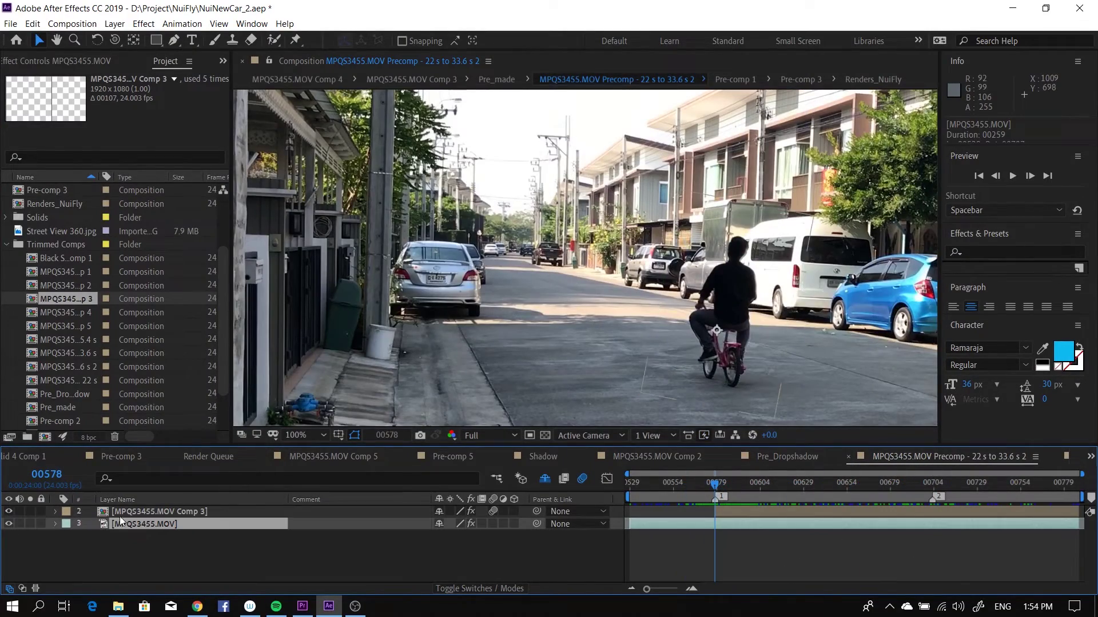
{"action": "left_click", "coordinate": [779, 483]}
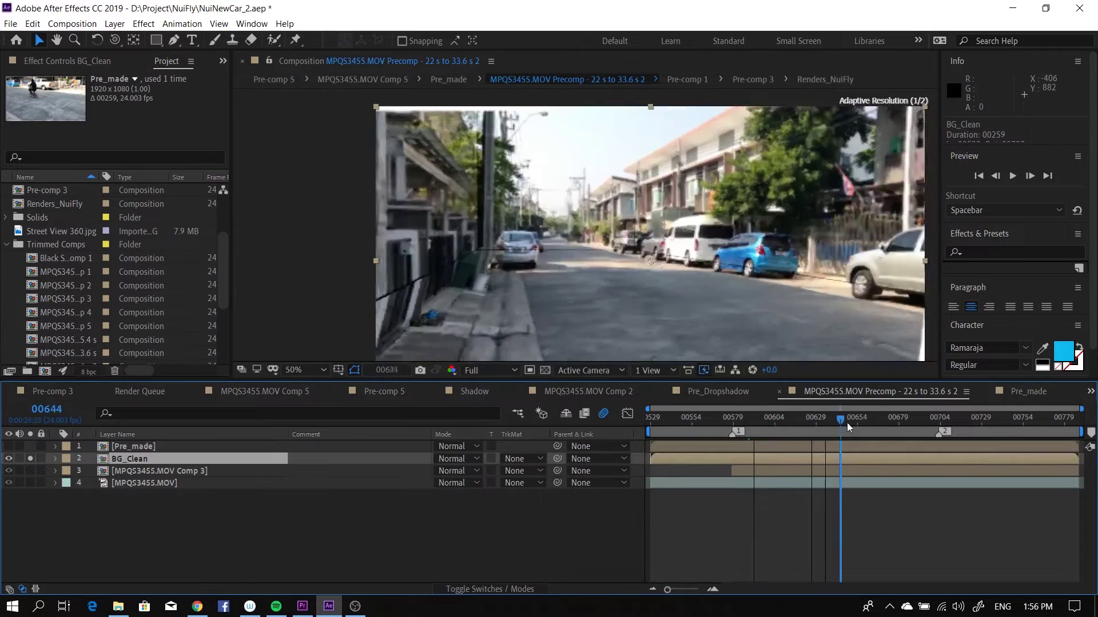
Step: Compare the shot with and without the BG_Clean layer around frames 00604 to 00610, leaving the layer hidden
{"action": "left_click_drag", "start_coordinate": [846, 424], "coordinate": [774, 427]}
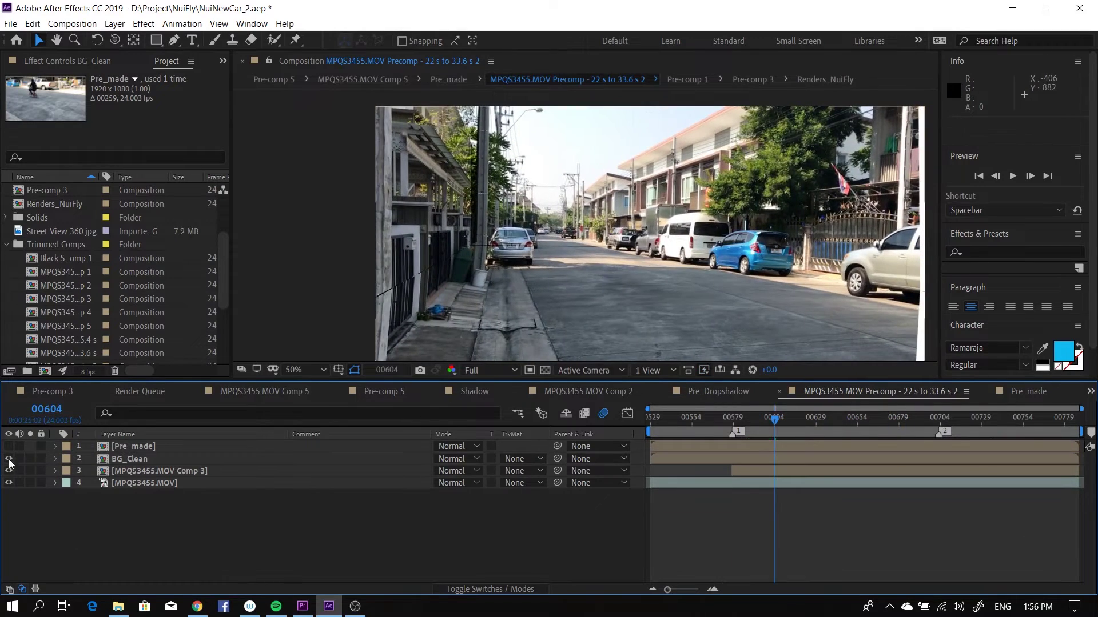
{"action": "left_click", "coordinate": [9, 461]}
{"action": "left_click", "coordinate": [146, 457]}
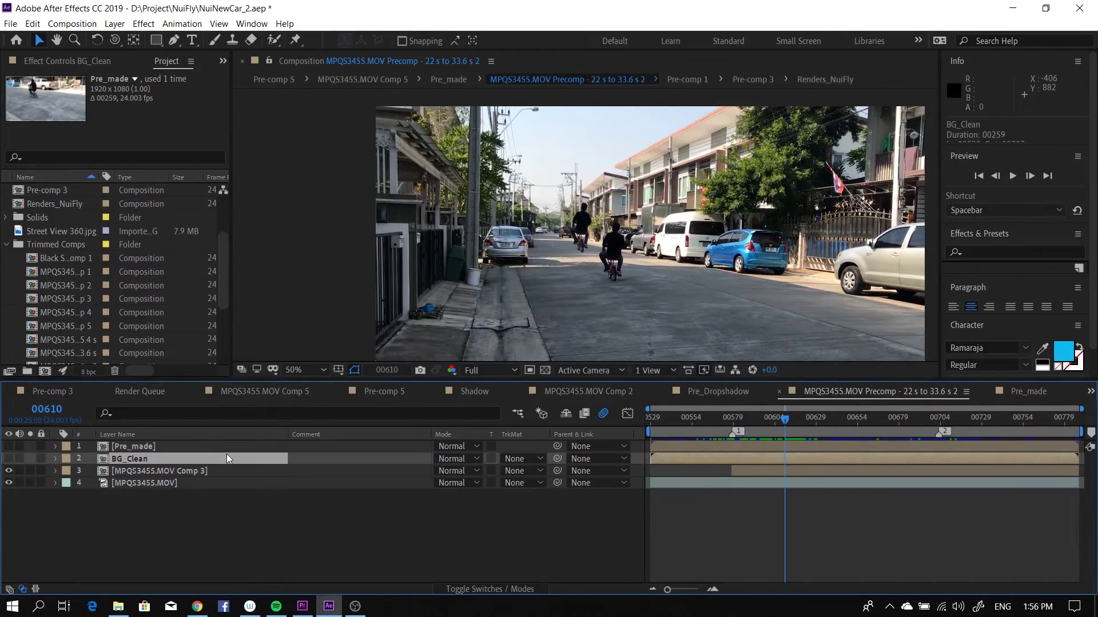
{"action": "left_click", "coordinate": [9, 459]}
{"action": "left_click", "coordinate": [8, 459]}
{"action": "left_click", "coordinate": [9, 459]}
{"action": "left_click", "coordinate": [8, 459]}
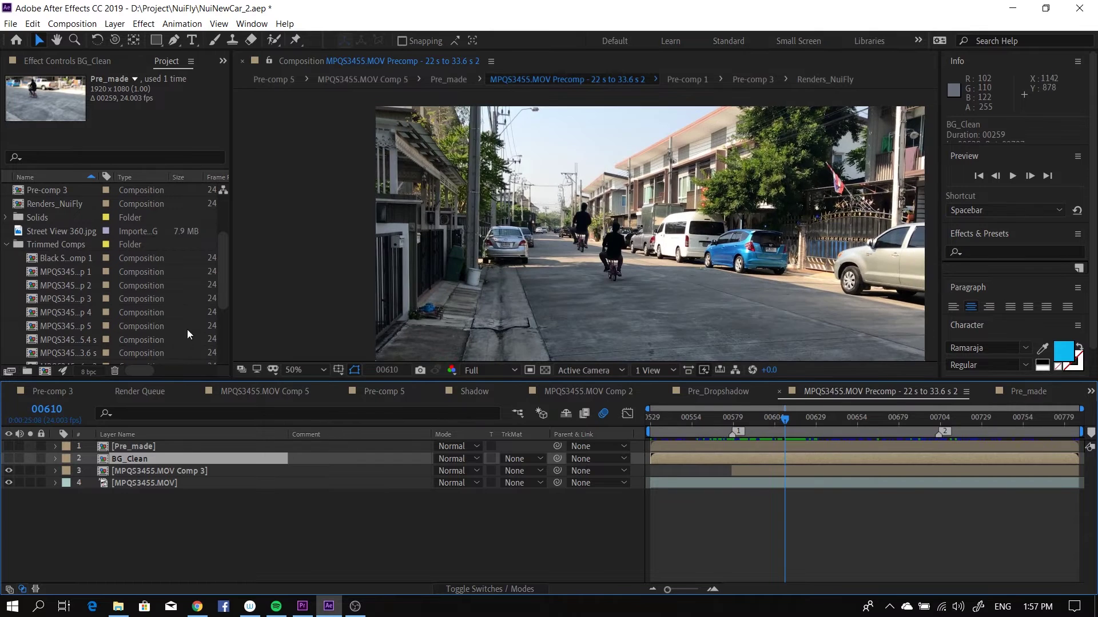
Step: Add a new black solid directly above BG_Clean and hide it
{"action": "right_click", "coordinate": [193, 519]}
{"action": "mouse_move", "coordinate": [215, 380]}
{"action": "left_click", "coordinate": [389, 418]}
{"action": "key", "text": "Return"}
{"action": "left_click", "coordinate": [8, 459]}
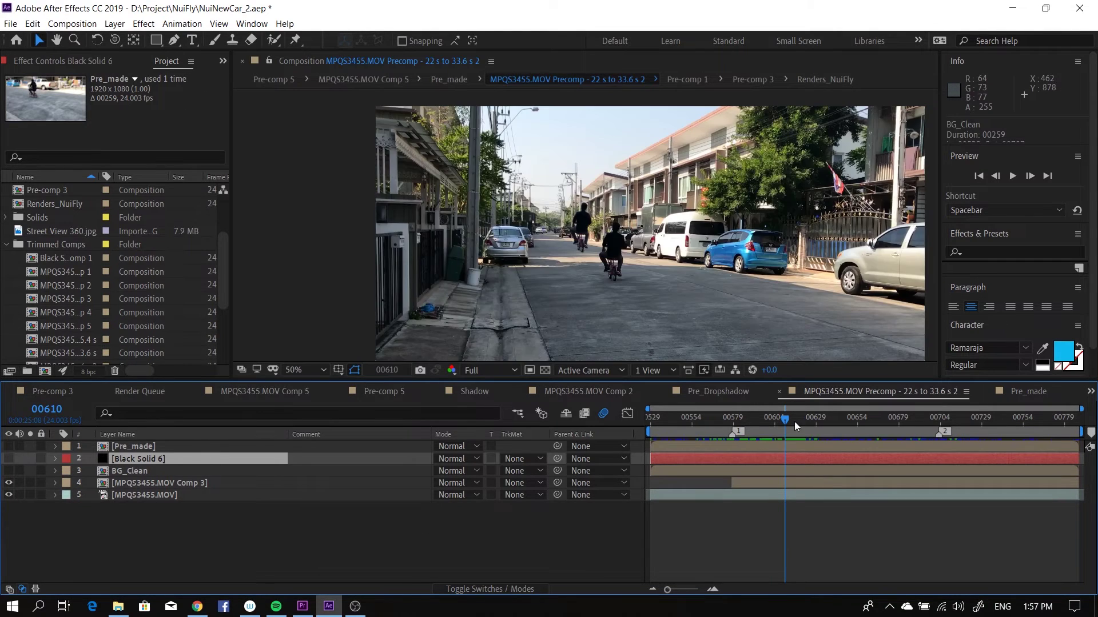
Step: At frame 00578, draw a rounded Pen mask around the original cyclist on the black solid
{"action": "left_click_drag", "start_coordinate": [787, 420], "coordinate": [746, 420]}
{"action": "left_click", "coordinate": [753, 483]}
{"action": "key", "text": "i"}
{"action": "scroll", "coordinate": [714, 251], "scroll_direction": "up", "scroll_amount": 1}
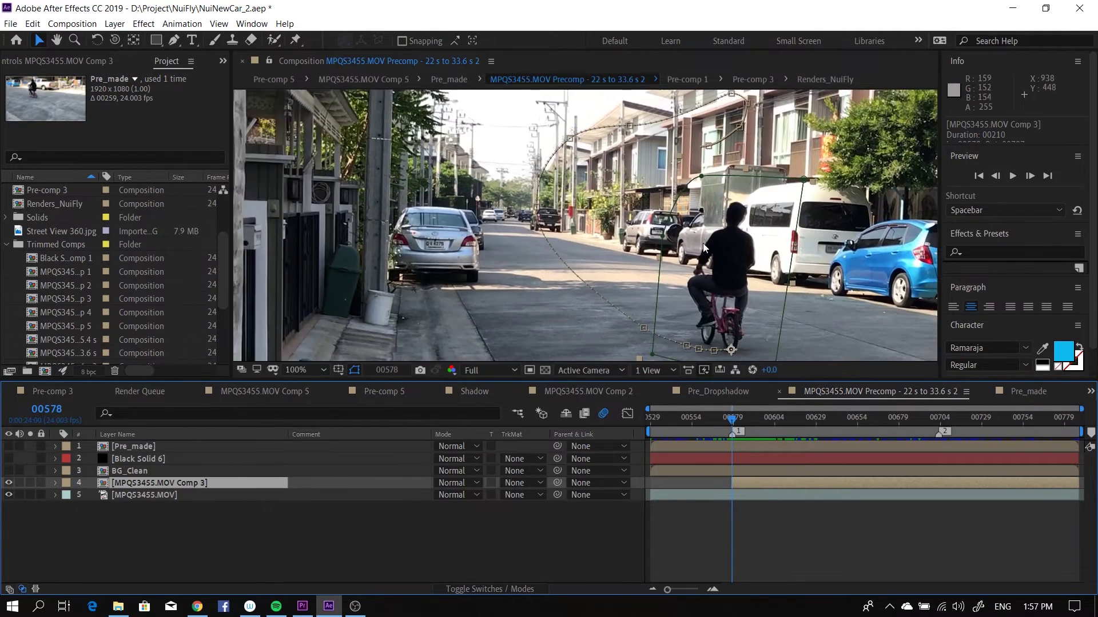
{"action": "left_click_drag", "start_coordinate": [715, 252], "coordinate": [639, 247]}
{"action": "left_click", "coordinate": [135, 459]}
{"action": "key", "text": "g"}
{"action": "left_click", "coordinate": [638, 177]}
{"action": "left_click_drag", "start_coordinate": [683, 175], "coordinate": [696, 200]}
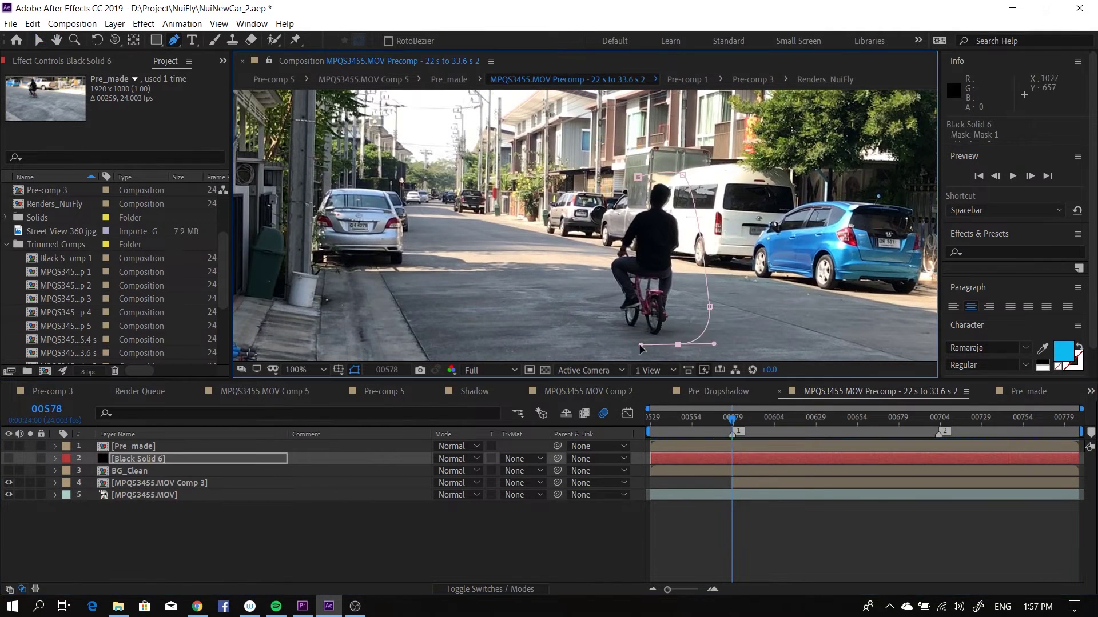
Step: Give BG_Clean an Alpha track matte from the black solid, show BG_Clean, and feather the solid's mask by 44 pixels
{"action": "left_click", "coordinate": [522, 470]}
{"action": "left_click", "coordinate": [567, 504]}
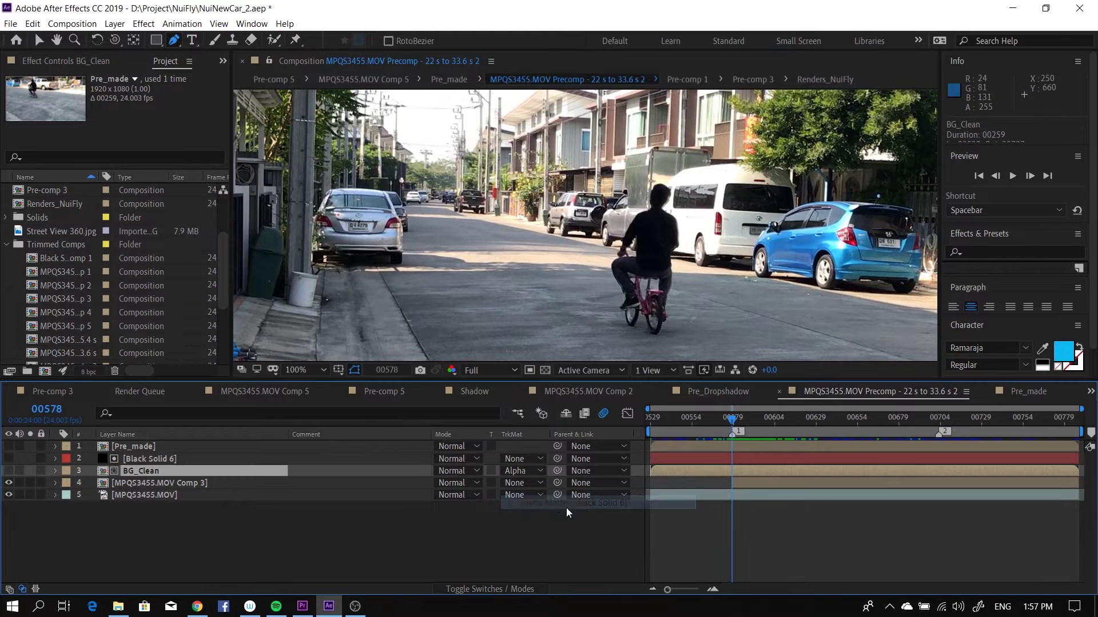
{"action": "left_click", "coordinate": [9, 471]}
{"action": "left_click", "coordinate": [154, 459]}
{"action": "key", "text": "f"}
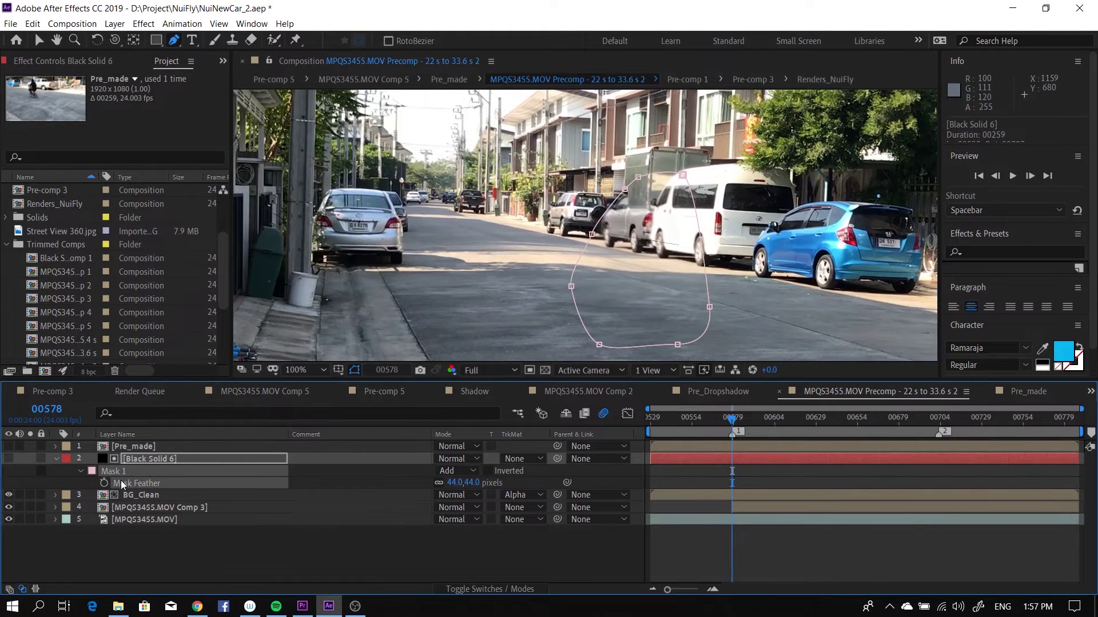
Step: Move the MPQS3455.MOV Comp 3 layer above the black solid and rename it Bicycle
{"action": "left_click_drag", "start_coordinate": [122, 510], "coordinate": [160, 468]}
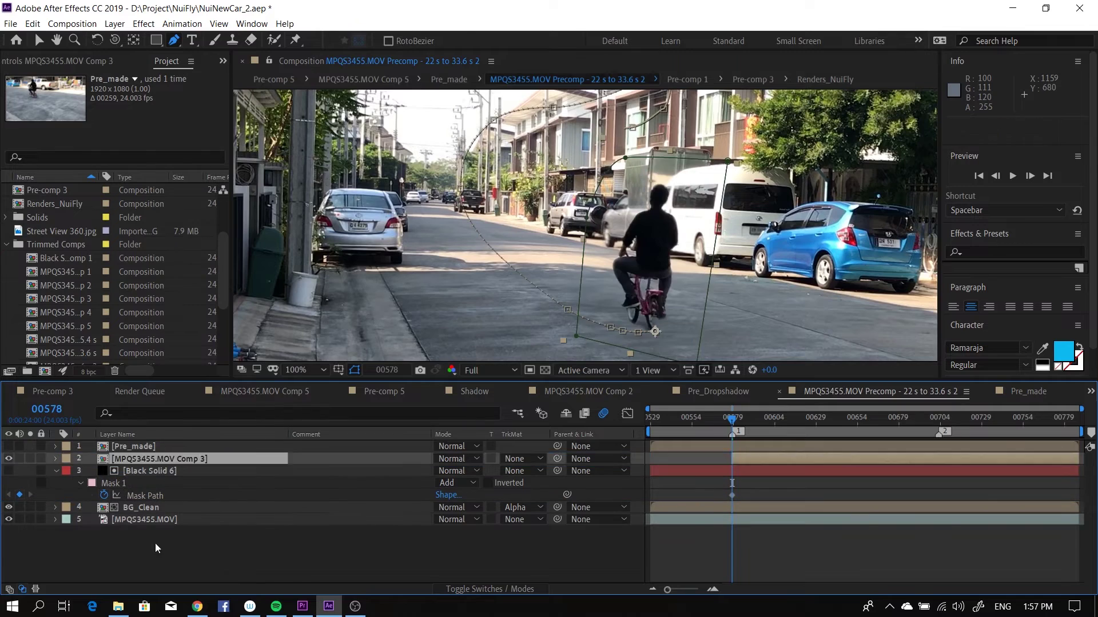
{"action": "type", "text": "Bicycle"}
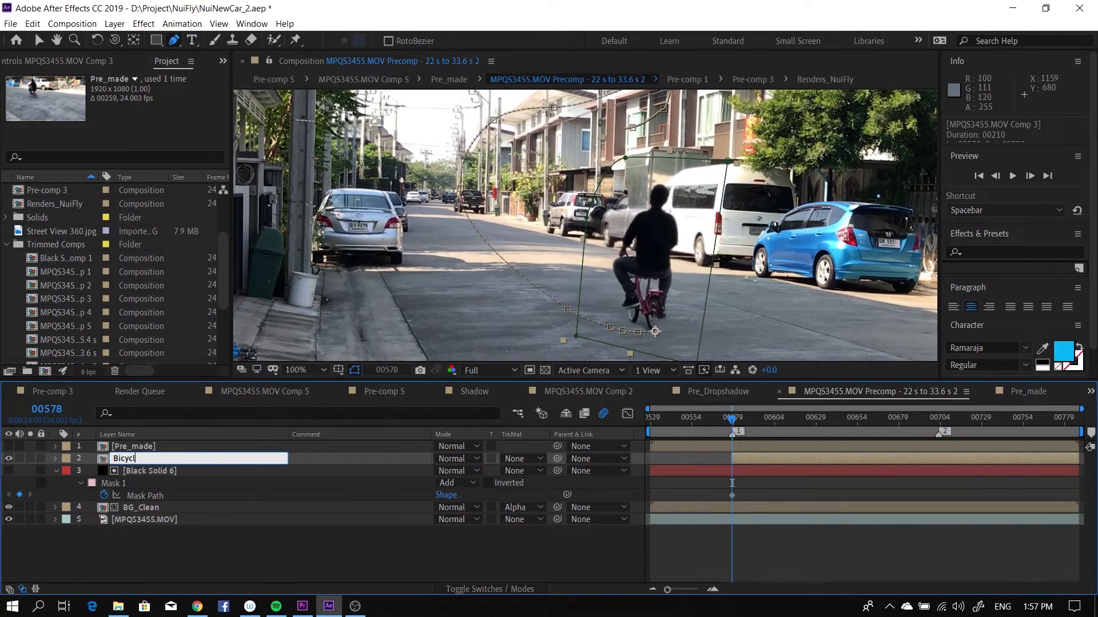
{"action": "key", "text": "Return"}
Step: Keyframe the black solid's mask path to follow the original cyclist on the road from frame 00578 through frame 00699
{"action": "mouse_move", "coordinate": [732, 418]}
{"action": "left_mouse_down"}
{"action": "mouse_move", "coordinate": [767, 420]}
{"action": "mouse_move", "coordinate": [732, 430]}
{"action": "left_mouse_up"}
{"action": "left_click", "coordinate": [150, 471]}
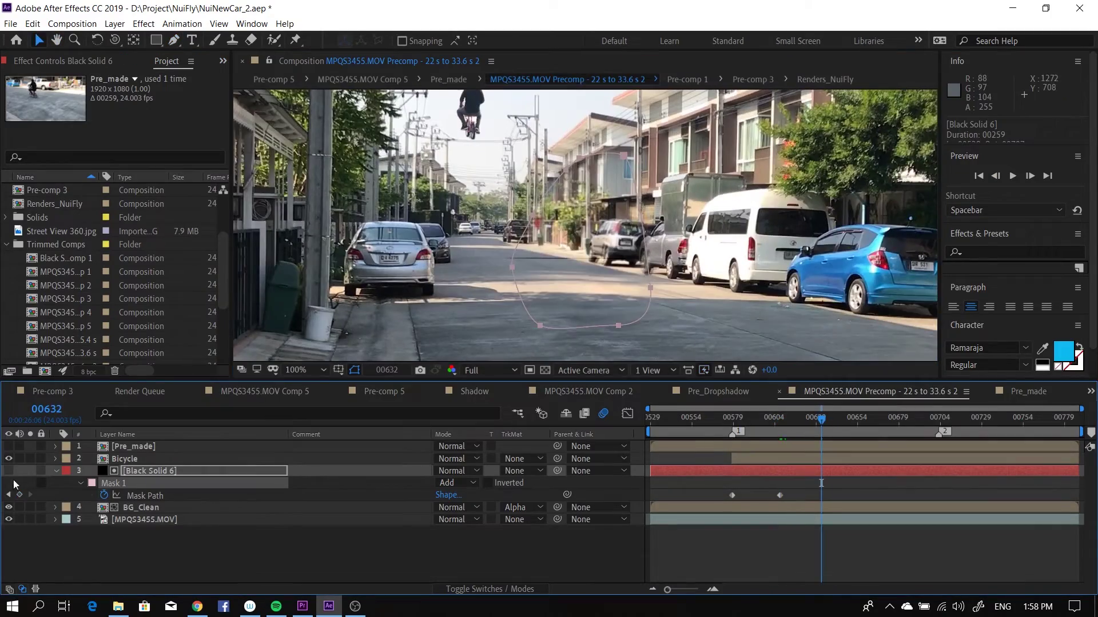
{"action": "key", "text": "ctrl+t"}
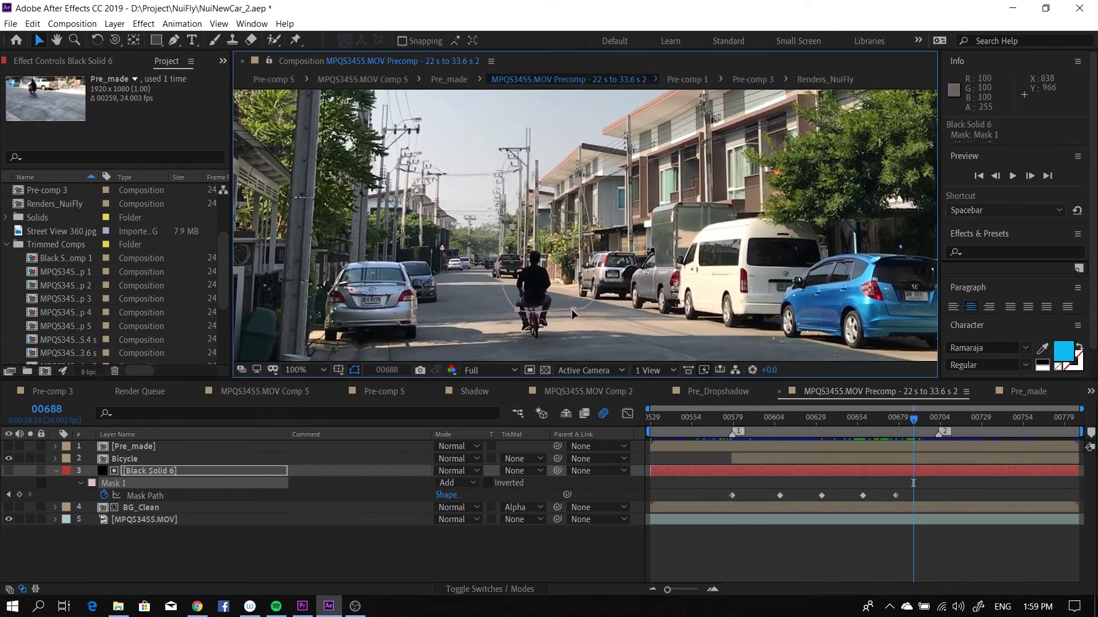
{"action": "left_click", "coordinate": [924, 420]}
{"action": "left_click_drag", "start_coordinate": [925, 423], "coordinate": [933, 422]}
{"action": "key", "text": "space"}
{"action": "left_click_drag", "start_coordinate": [548, 357], "coordinate": [620, 283]}
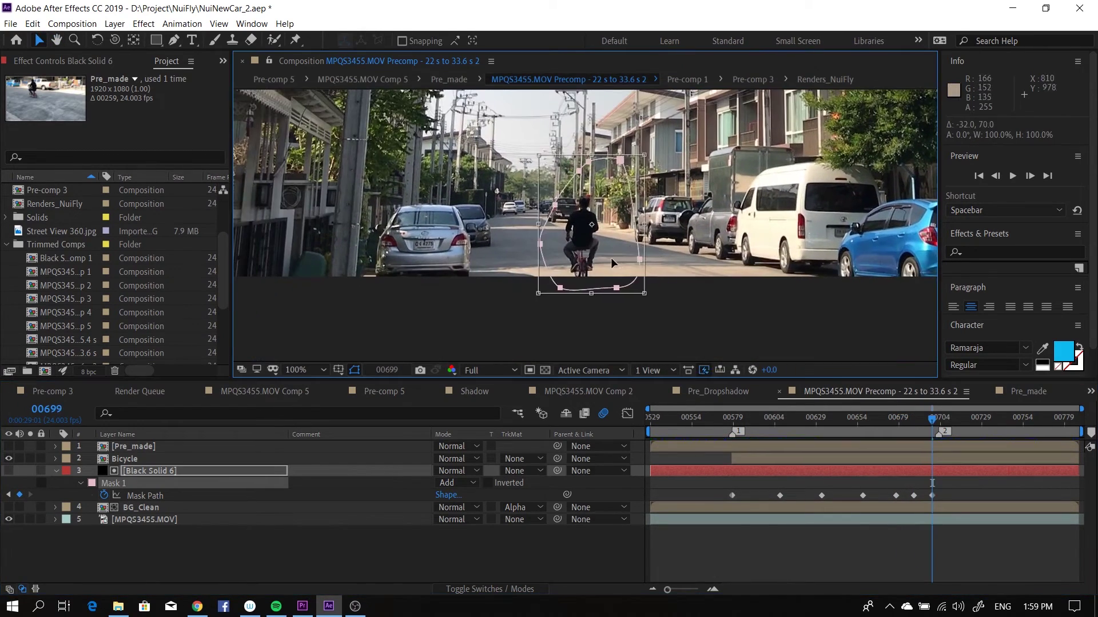
Step: Continue keyframing the black solid's mask path around the receding cyclist, finishing at frame 00719
{"action": "left_click", "coordinate": [949, 420]}
{"action": "double_click", "coordinate": [613, 164]}
{"action": "left_click_drag", "start_coordinate": [613, 164], "coordinate": [593, 209]}
{"action": "left_click", "coordinate": [965, 419]}
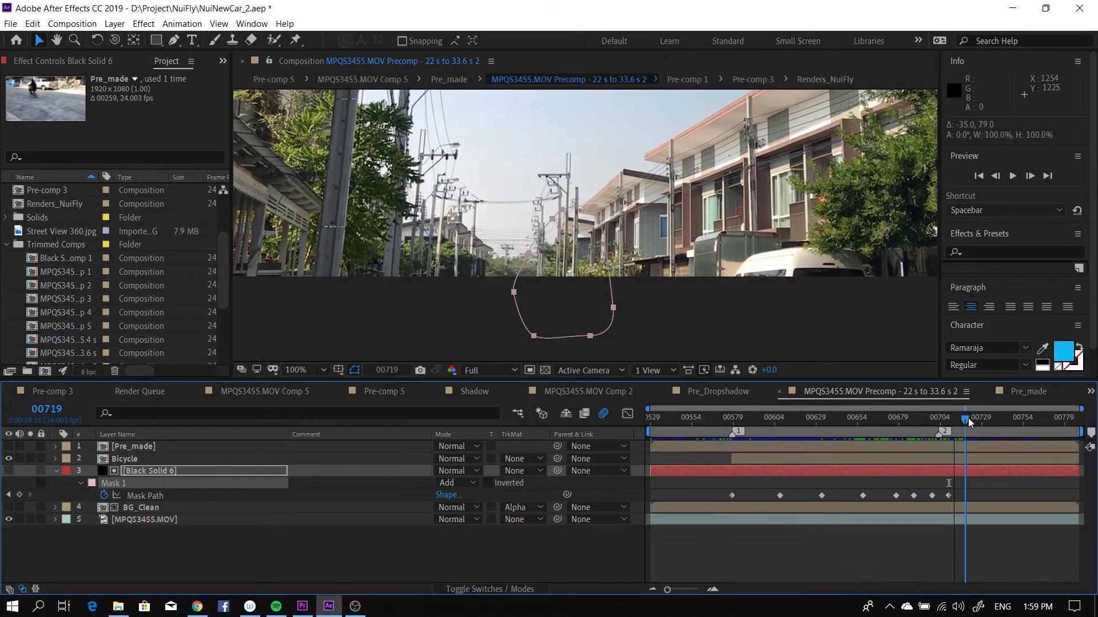
{"action": "double_click", "coordinate": [594, 208]}
Step: Show BG_Clean again and review the masked cyclist removal from frame 00677 back to frame 00582
{"action": "left_click", "coordinate": [895, 420]}
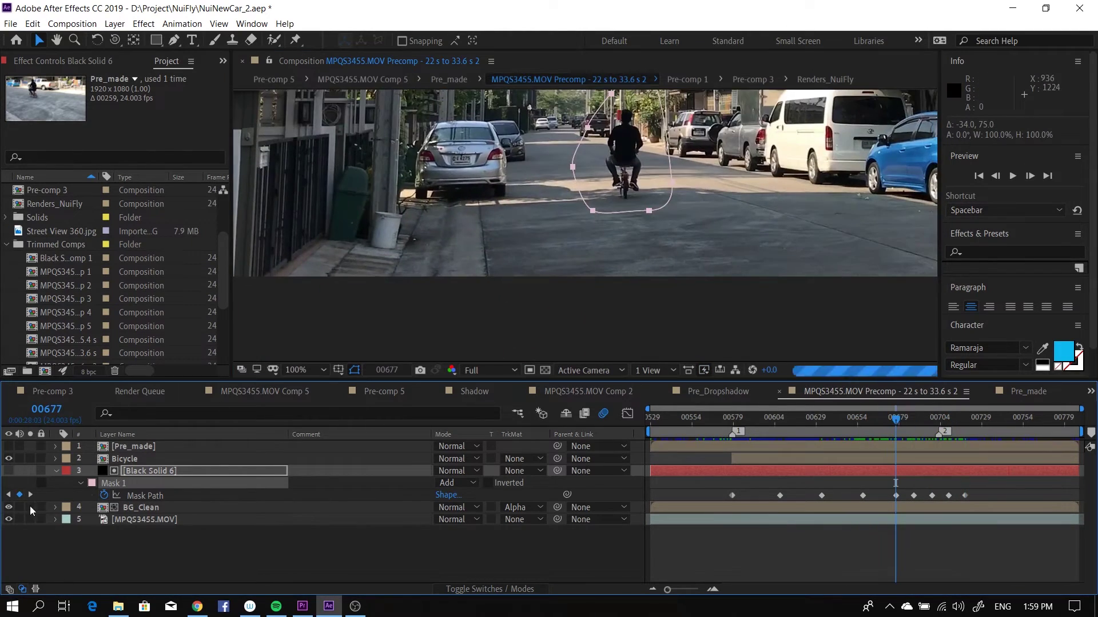
{"action": "key", "text": "space"}
{"action": "left_click_drag", "start_coordinate": [606, 229], "coordinate": [606, 312]}
{"action": "left_click_drag", "start_coordinate": [892, 421], "coordinate": [843, 421]}
{"action": "scroll", "coordinate": [749, 229], "scroll_direction": "down", "scroll_amount": 1}
{"action": "key", "text": "space"}
{"action": "left_click_drag", "start_coordinate": [749, 212], "coordinate": [734, 306]}
{"action": "left_click_drag", "start_coordinate": [772, 421], "coordinate": [738, 422]}
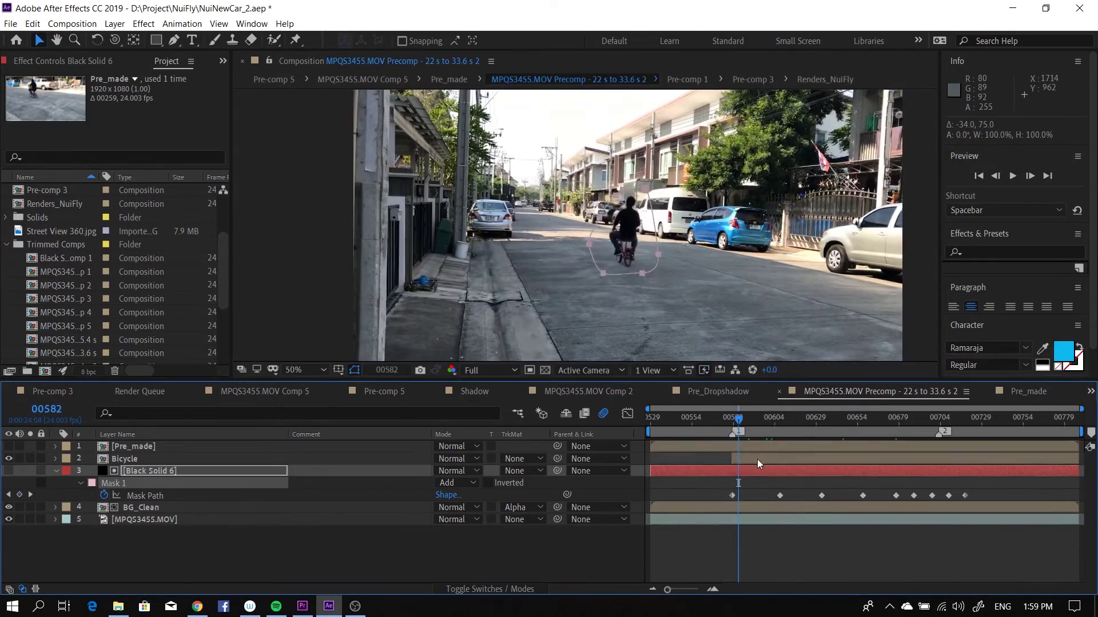
Step: Trim the starts of the masked black solid and BG_Clean to the Bicycle layer's in point
{"action": "left_click", "coordinate": [757, 460]}
{"action": "key", "text": "i"}
{"action": "left_click", "coordinate": [745, 471]}
{"action": "key", "text": "alt+["}
{"action": "left_click", "coordinate": [752, 507]}
{"action": "key", "text": "alt+["}
Step: Add a new black solid, move it above all other layers and hide it, with the time at frame 00609
{"action": "left_click_drag", "start_coordinate": [732, 424], "coordinate": [780, 424]}
{"action": "key", "text": "ctrl+y"}
{"action": "key", "text": "Return"}
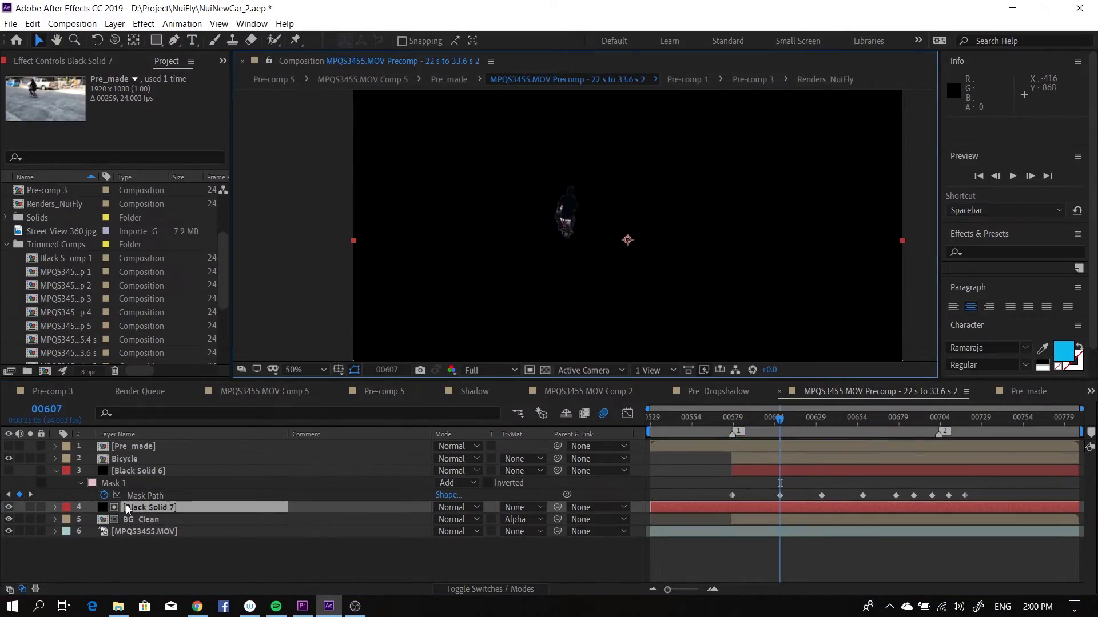
{"action": "left_click_drag", "start_coordinate": [127, 508], "coordinate": [117, 443]}
{"action": "left_click", "coordinate": [10, 447]}
{"action": "scroll", "coordinate": [591, 265], "scroll_direction": "up", "scroll_amount": 1}
{"action": "left_click_drag", "start_coordinate": [781, 422], "coordinate": [786, 430]}
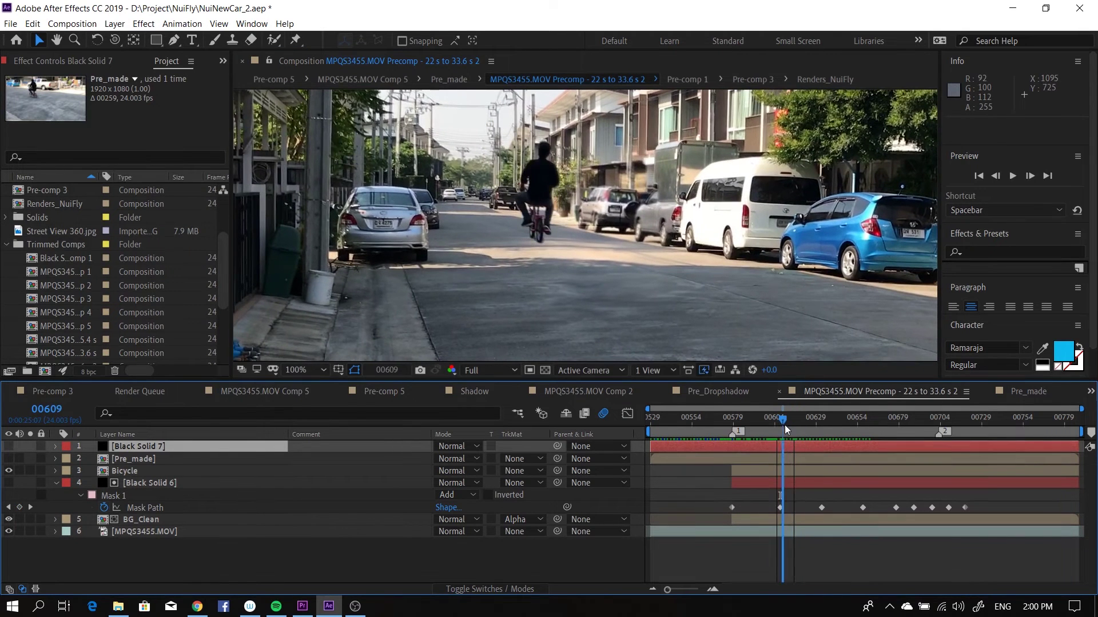
Step: Draw a thin flat shadow mask on the road beneath the cyclist, show the top solid, and feather its mask by 5 pixels
{"action": "left_click", "coordinate": [554, 252]}
{"action": "left_click", "coordinate": [650, 251]}
{"action": "left_click", "coordinate": [9, 447]}
{"action": "key", "text": "v"}
{"action": "left_click_drag", "start_coordinate": [650, 251], "coordinate": [646, 251]}
{"action": "key", "text": "f"}
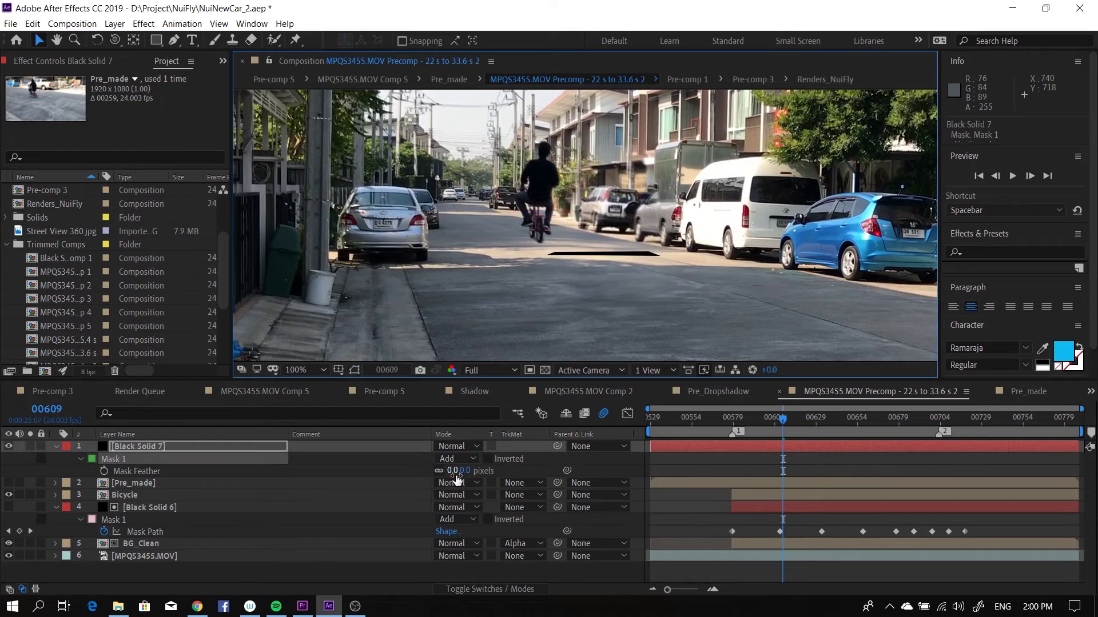
{"action": "left_click_drag", "start_coordinate": [450, 470], "coordinate": [454, 470]}
{"action": "key", "text": "period"}
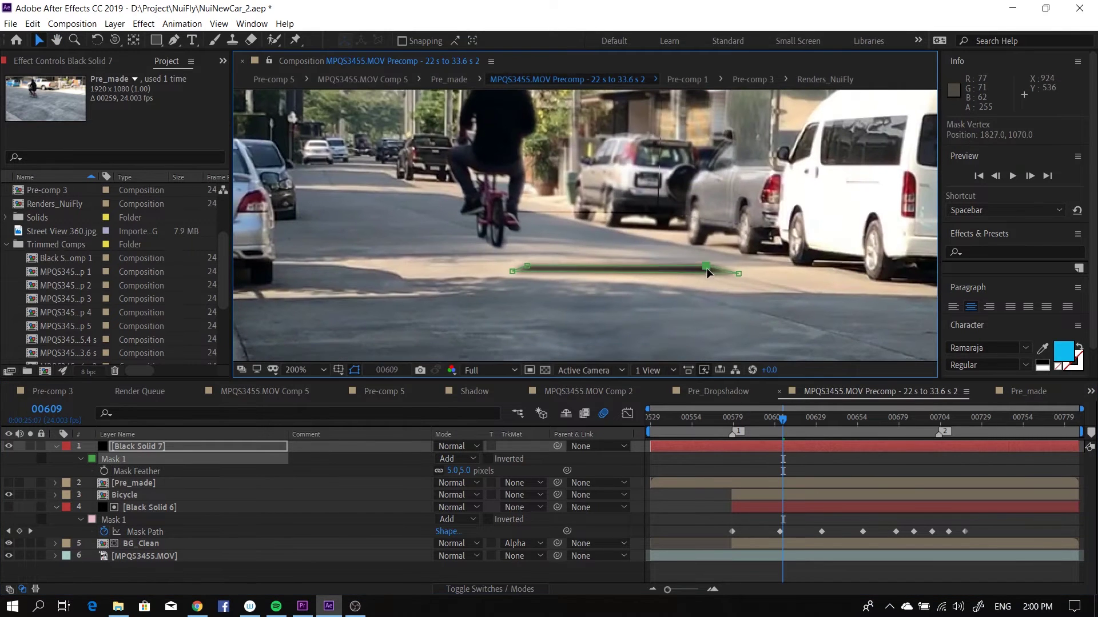
Step: Lower the top black solid's opacity to 52% and hide its mask outline to judge the shadow
{"action": "key", "text": "t"}
{"action": "left_click_drag", "start_coordinate": [440, 458], "coordinate": [410, 462]}
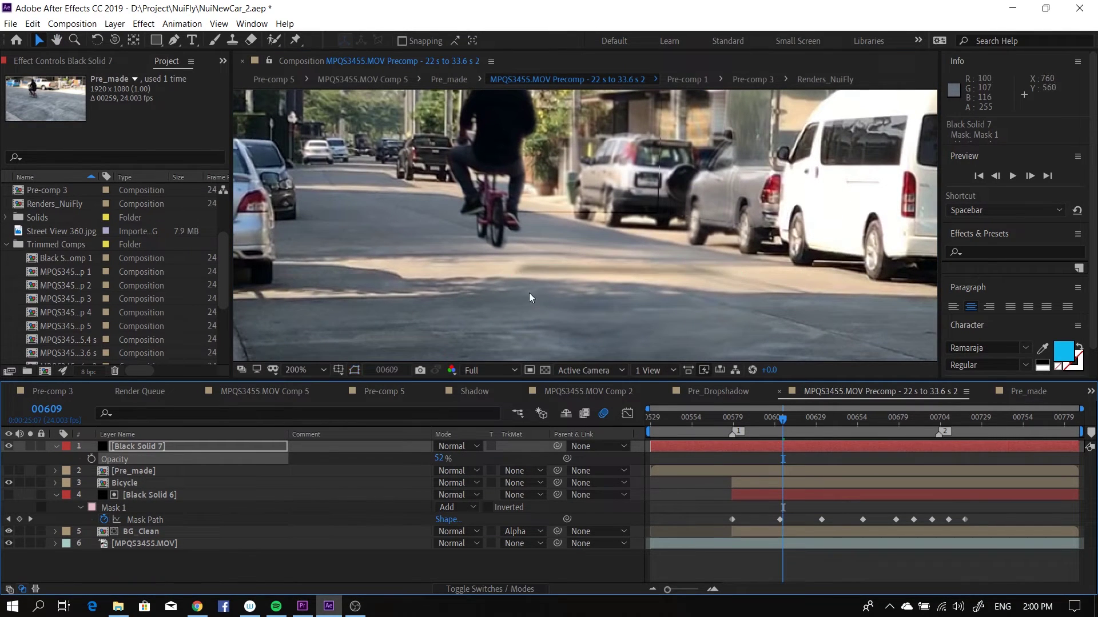
{"action": "key", "text": "ctrl+shift+h"}
{"action": "left_click_drag", "start_coordinate": [528, 266], "coordinate": [528, 269]}
{"action": "key", "text": "comma"}
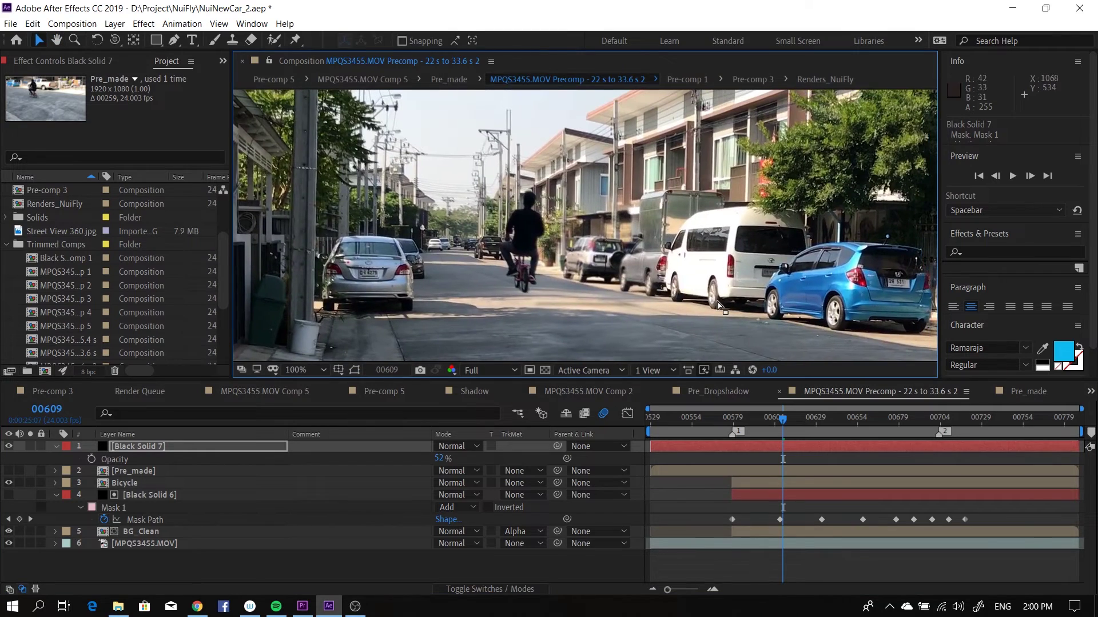
Step: Keyframe the shadow solid's mask path from frame 00606, reposition the mask at frame 00608, and hide the solid
{"action": "left_click", "coordinate": [779, 422]}
{"action": "key", "text": "alt+m"}
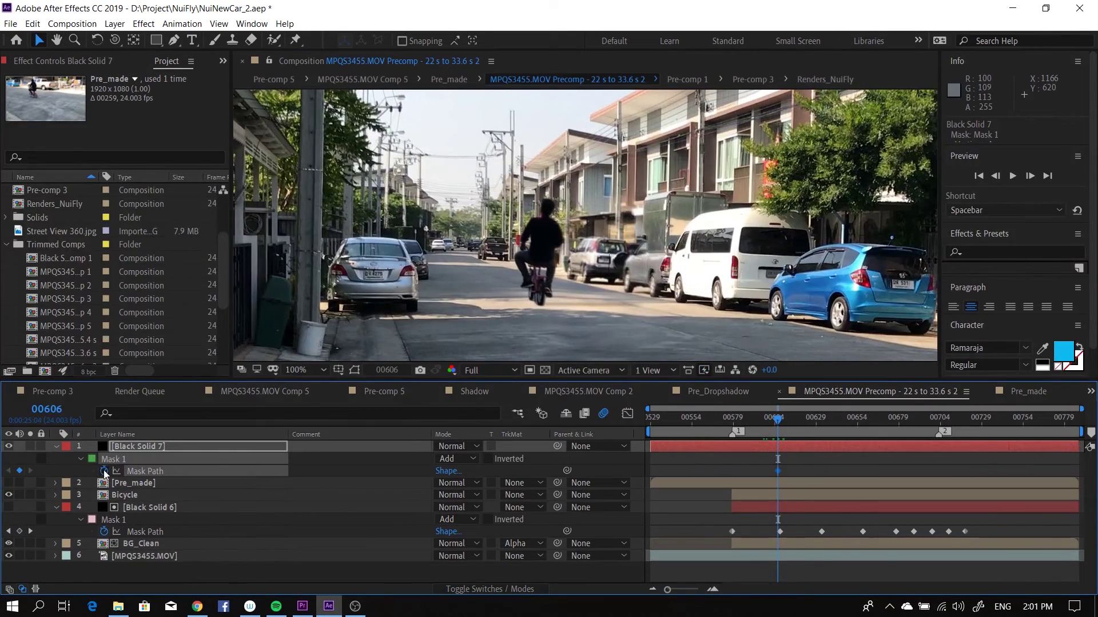
{"action": "key", "text": "Page_Down"}
{"action": "scroll", "coordinate": [606, 246], "scroll_direction": "up", "scroll_amount": 1}
{"action": "key", "text": "ctrl+shift+h"}
{"action": "left_click_drag", "start_coordinate": [563, 356], "coordinate": [477, 242]}
{"action": "left_click", "coordinate": [8, 446]}
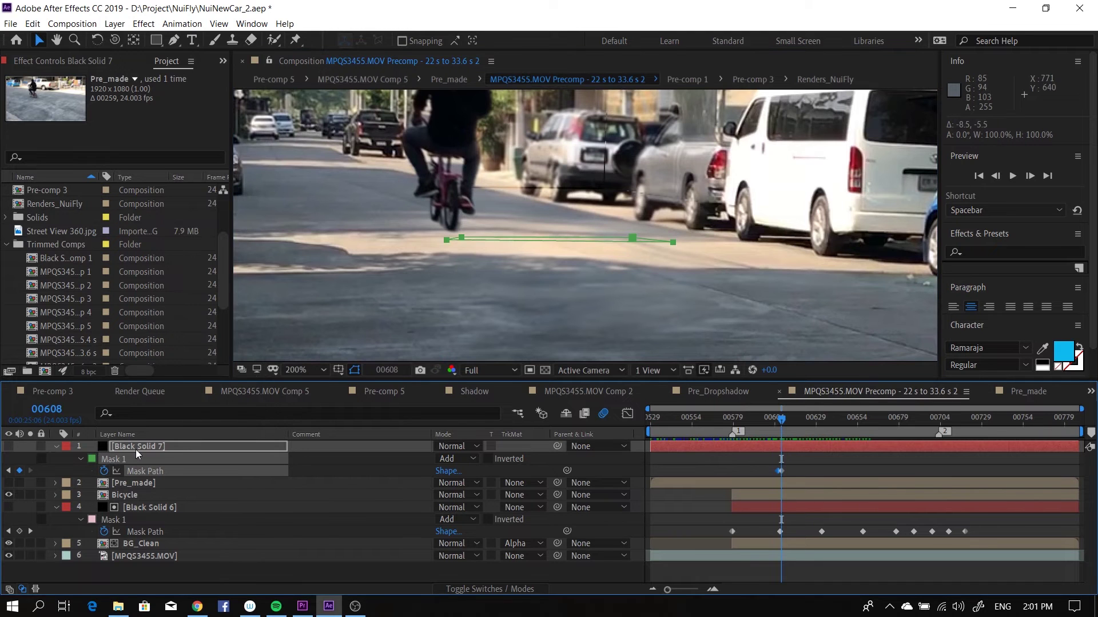
Step: Delete the top black shadow solid, paste the copied Shadow layer, and place it directly below Bicycle
{"action": "left_click", "coordinate": [136, 450]}
{"action": "key", "text": "Delete"}
{"action": "key", "text": "ctrl+v"}
{"action": "left_click_drag", "start_coordinate": [135, 519], "coordinate": [135, 467]}
{"action": "left_click_drag", "start_coordinate": [631, 278], "coordinate": [637, 296]}
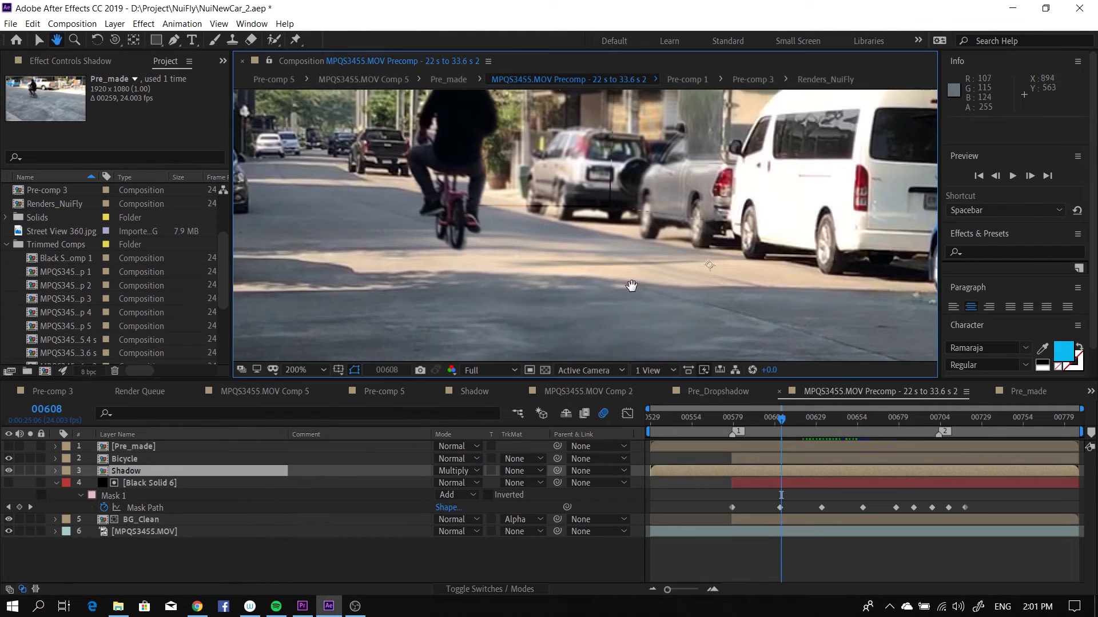
Step: Maximize the composition view at 50% magnification and preview the flying cyclist with its shadow
{"action": "left_click_drag", "start_coordinate": [761, 419], "coordinate": [910, 422]}
{"action": "key", "text": "grave"}
{"action": "scroll", "coordinate": [664, 346], "scroll_direction": "down", "scroll_amount": 1}
{"action": "key", "text": "comma"}
{"action": "key", "text": "comma"}
{"action": "key", "text": "space"}
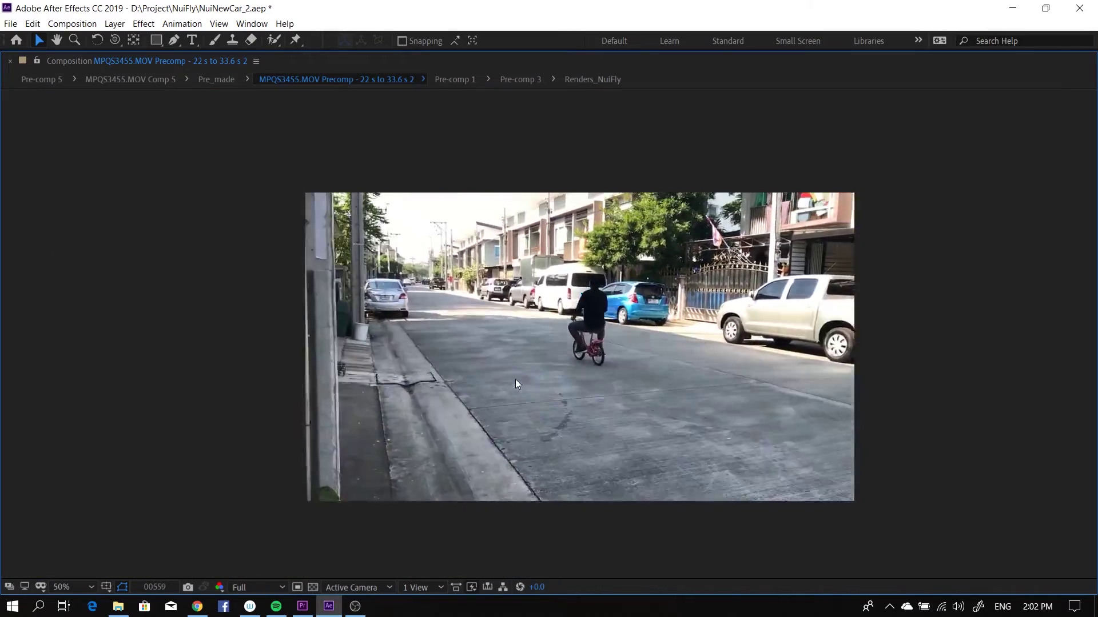